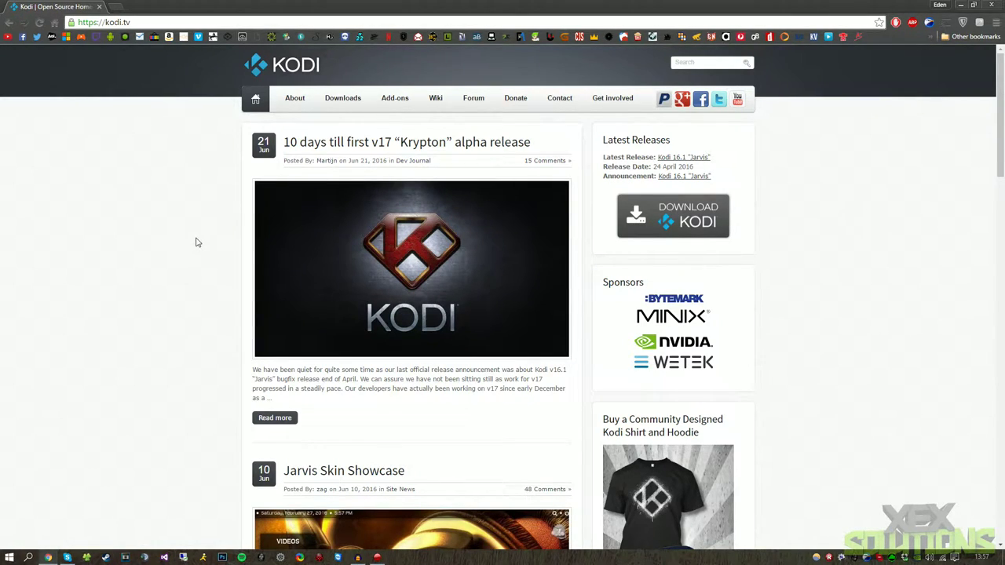
# Look through the news posts on the kodi.tv home page
pyautogui.scroll(-3, 198, 273)
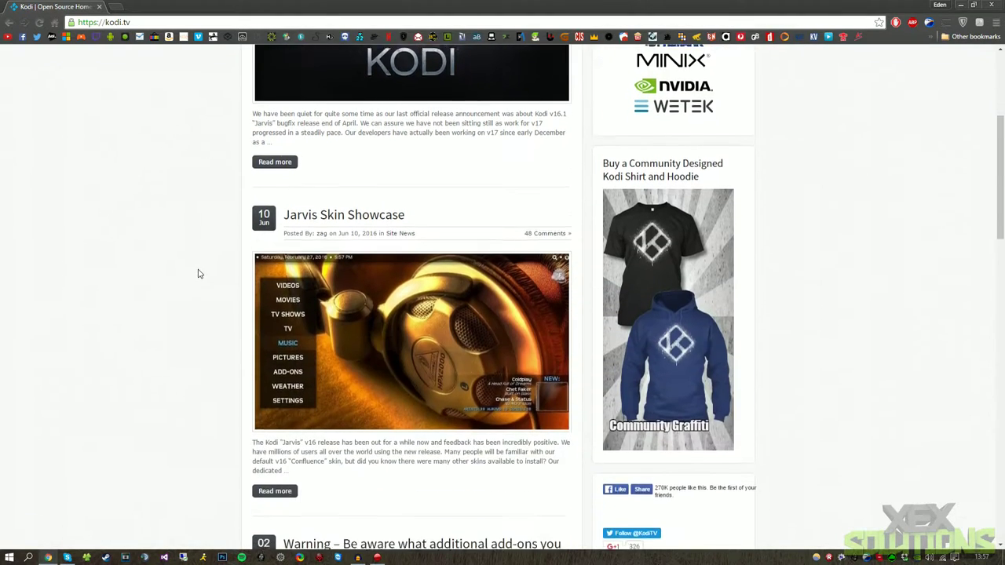
pyautogui.scroll(-8, 198, 273)
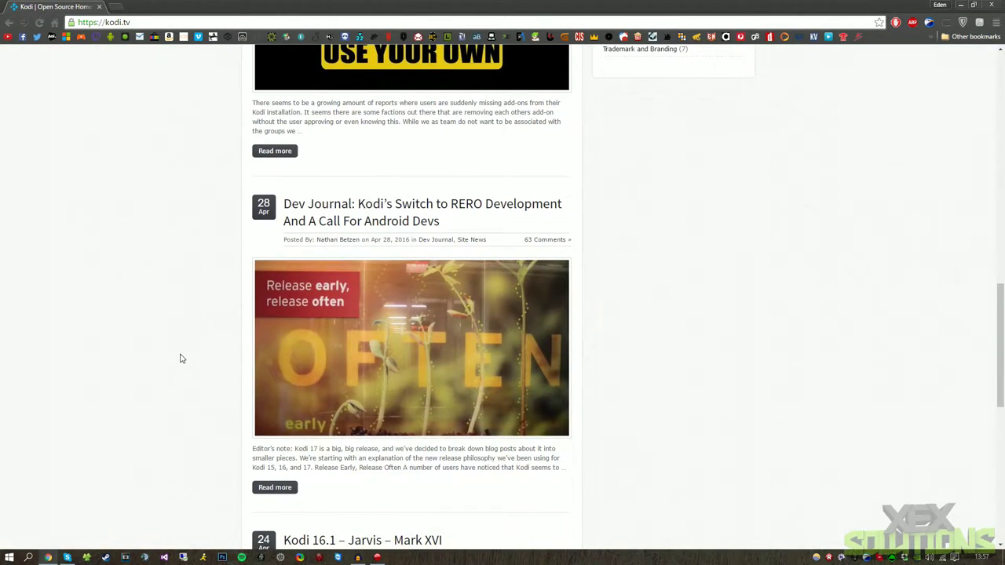
pyautogui.scroll(-4, 180, 358)
pyautogui.scroll(18, 188, 345)
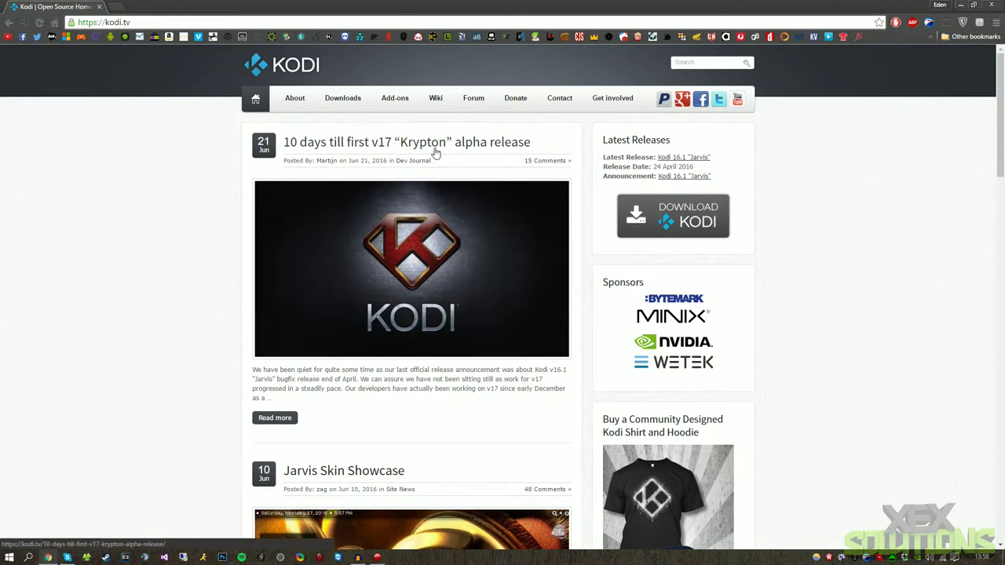
# Browse the Video category of the Kodi add-on repository and return to the kodi.tv Downloads page
pyautogui.click(343, 99)
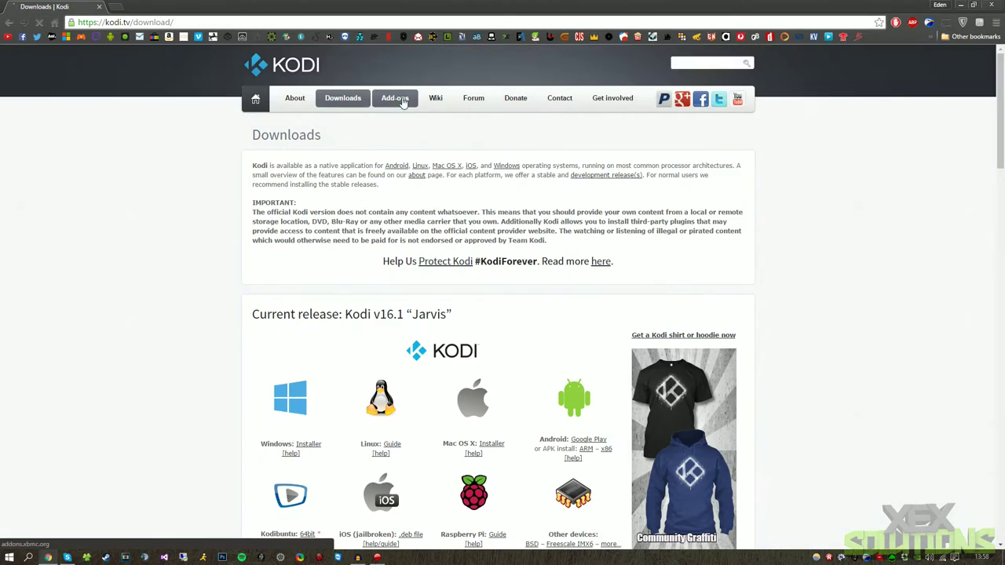
pyautogui.scroll(-3, 164, 195)
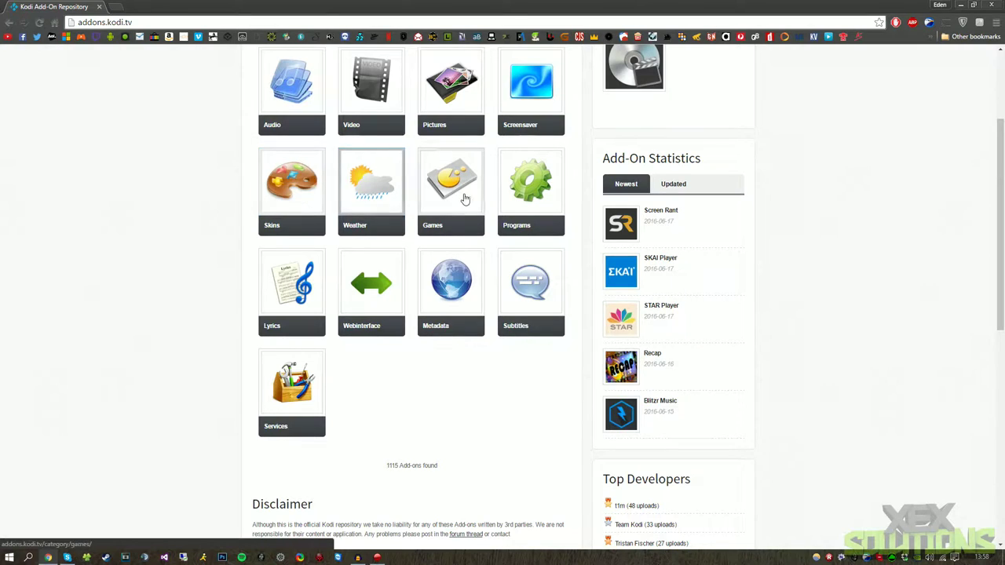
pyautogui.click(369, 95)
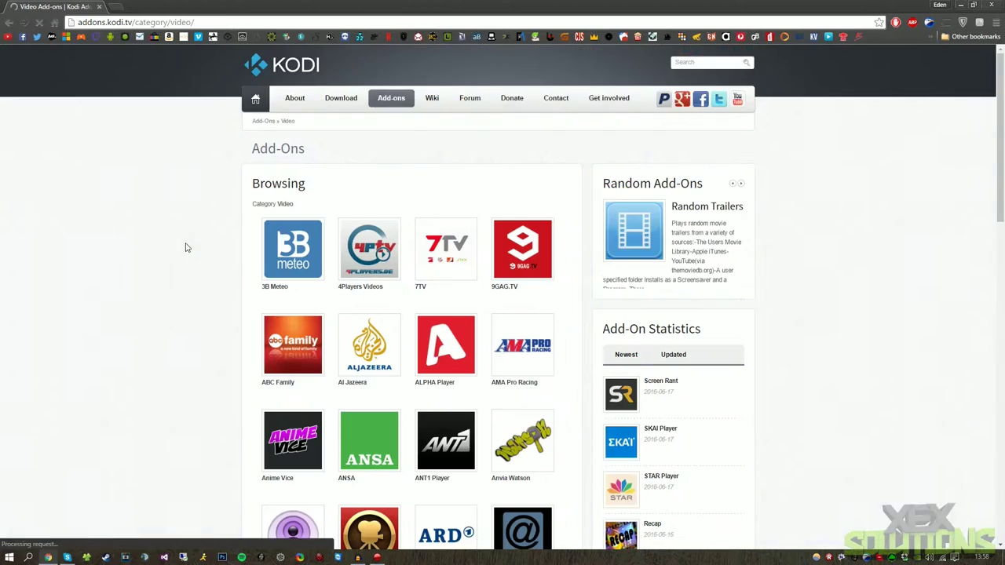
pyautogui.scroll(-3, 189, 247)
pyautogui.scroll(-8, 186, 248)
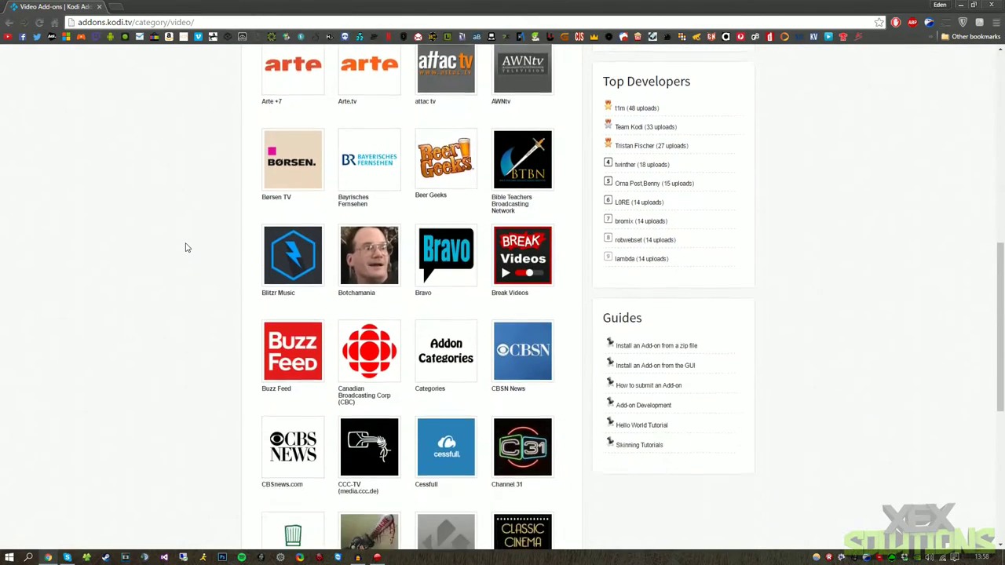
pyautogui.hotkey('alt', 'Left')
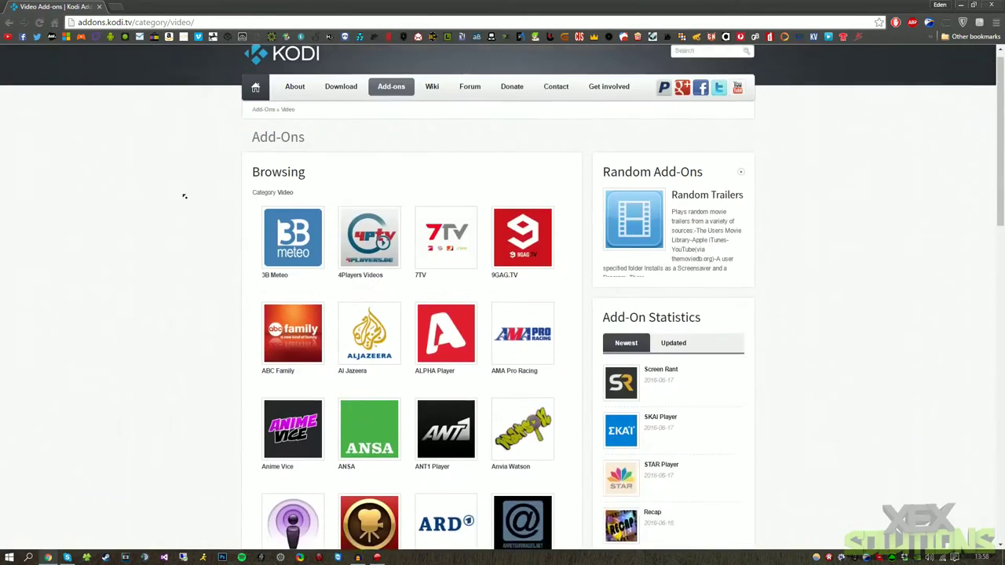
pyautogui.hotkey('alt', 'Left')
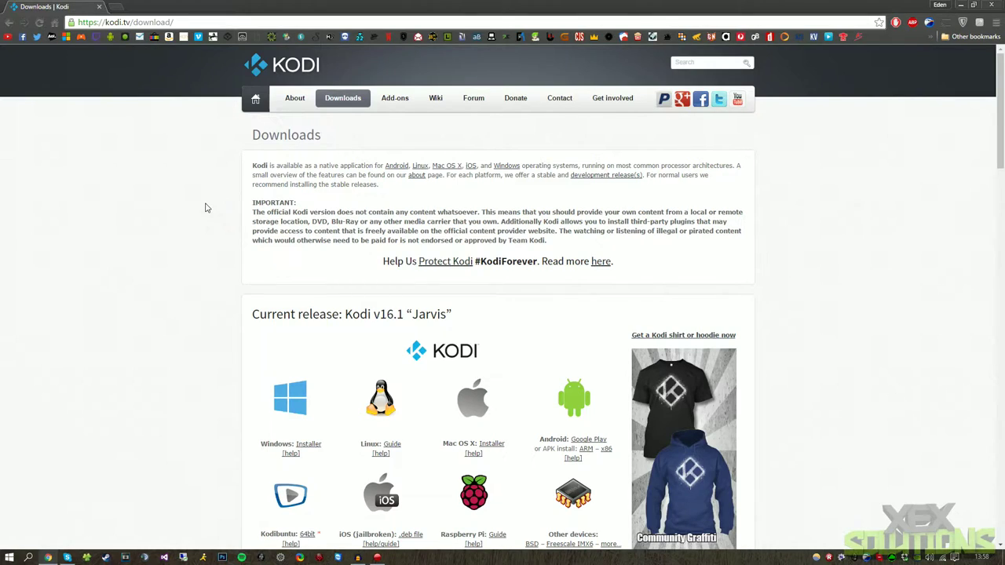
# Download the Windows installer kodi-16.1-Jarvis.exe to the desktop
pyautogui.scroll(-2, 207, 208)
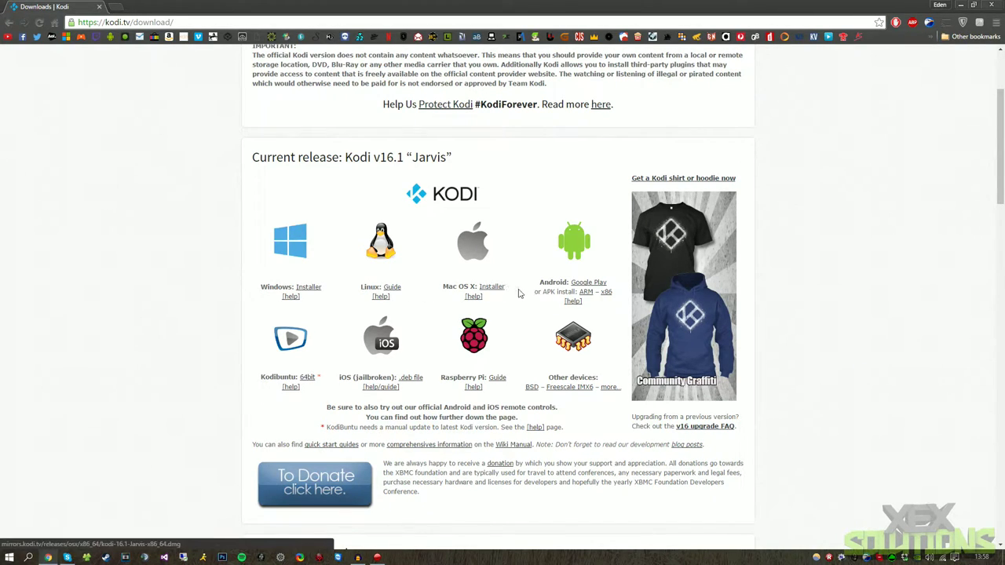
pyautogui.click(316, 289)
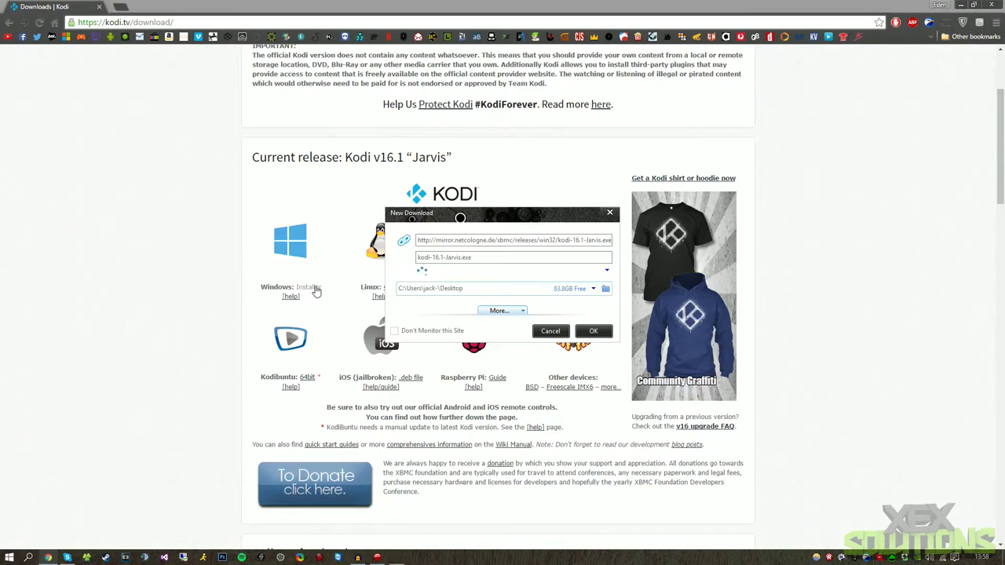
pyautogui.click(594, 331)
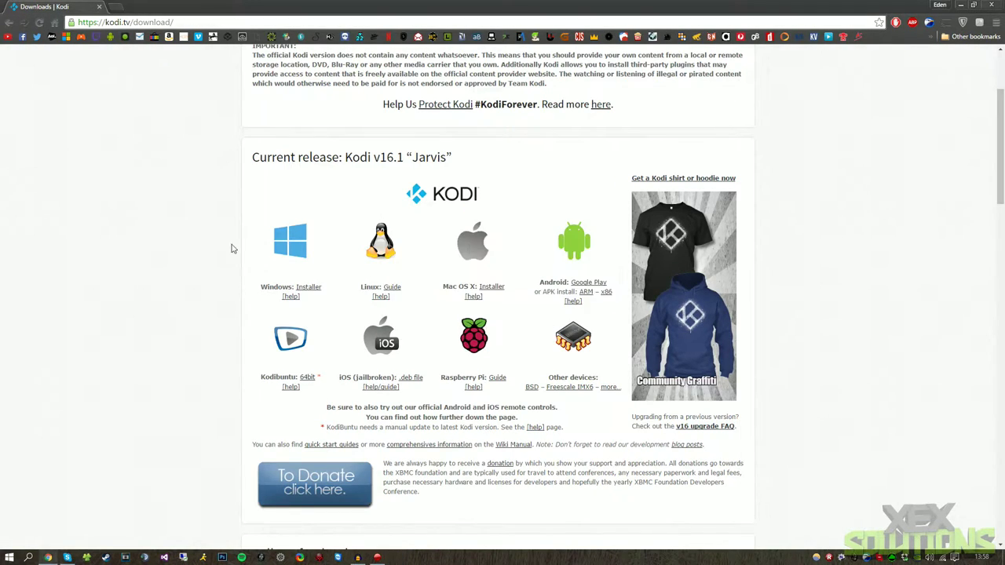
# Switch to the desktop, move the downloaded kodi-16.1-Jarvis installer toward its center and launch it
pyautogui.click(48, 557)
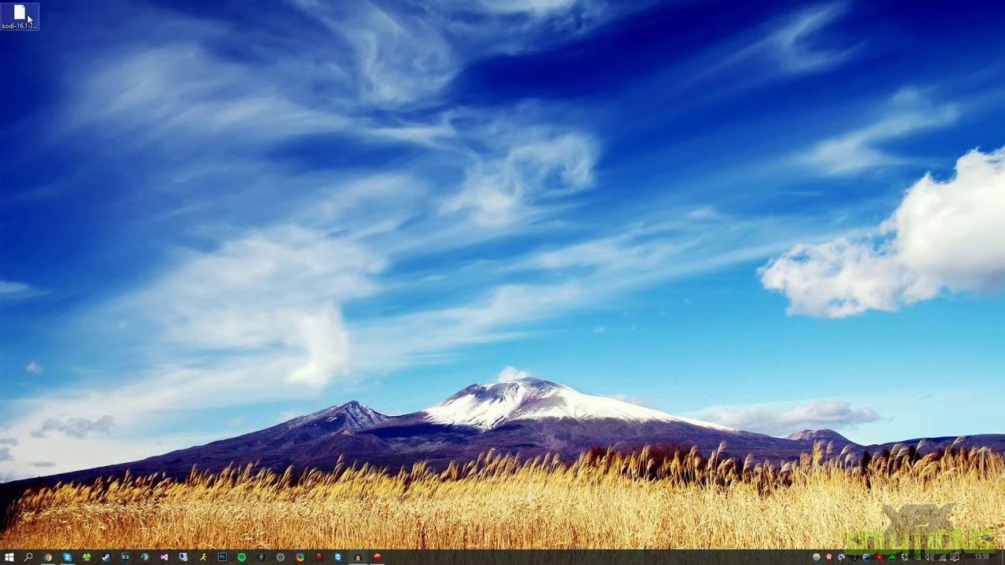
pyautogui.moveTo(28, 19); pyautogui.dragTo(463, 155)
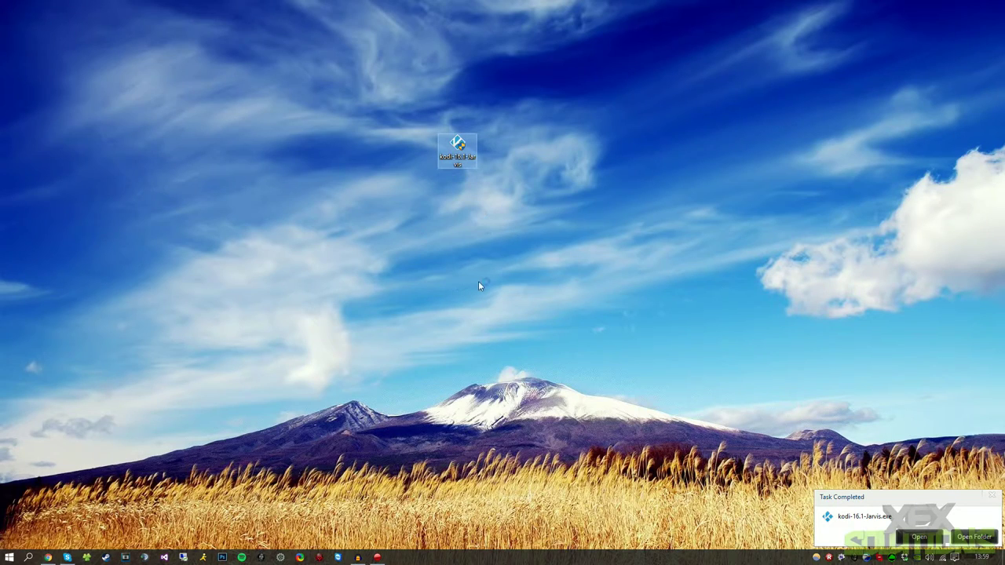
pyautogui.click(171, 299)
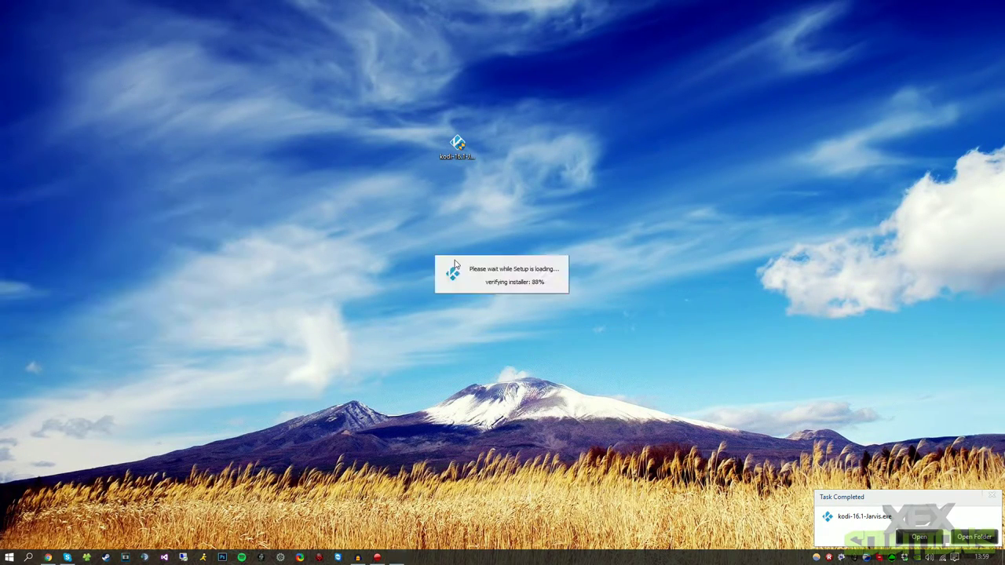
pyautogui.moveTo(496, 170); pyautogui.dragTo(399, 159)
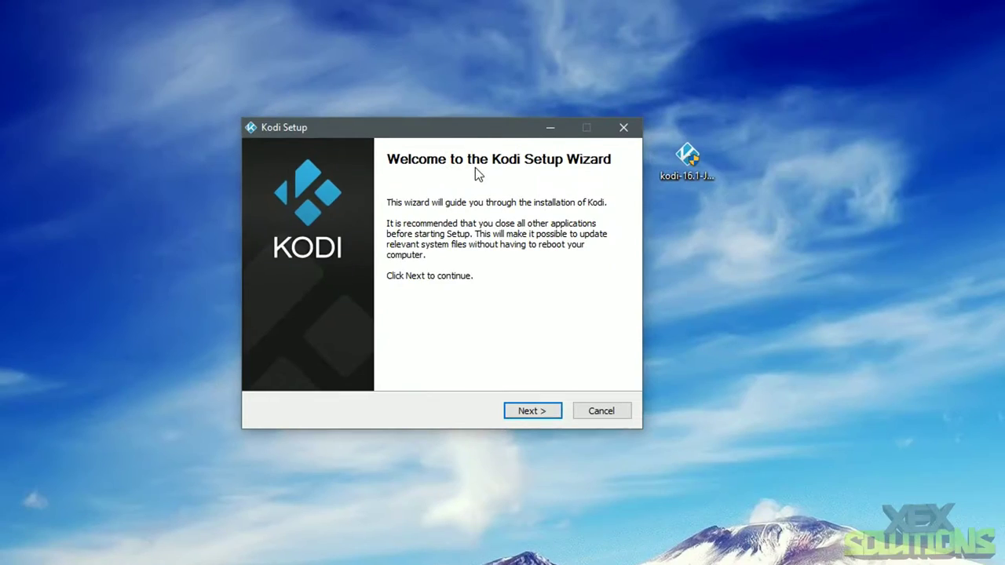
# Accept the Kodi license agreement and choose the Full install type with all components
pyautogui.click(524, 412)
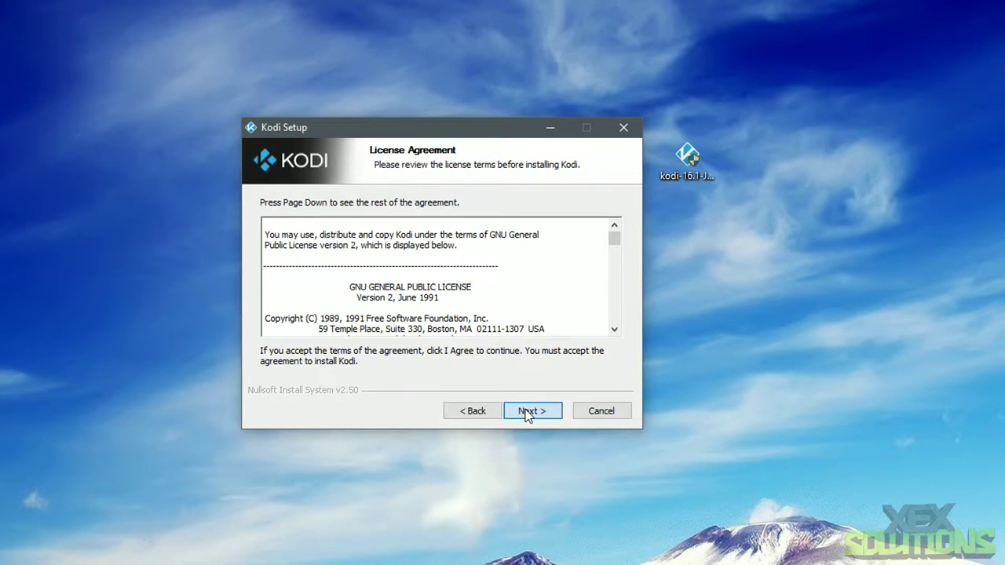
pyautogui.click(524, 412)
pyautogui.moveTo(603, 271)
pyautogui.mouseDown()
pyautogui.moveTo(613, 313)
pyautogui.moveTo(612, 264)
pyautogui.mouseUp()
pyautogui.click(471, 238)
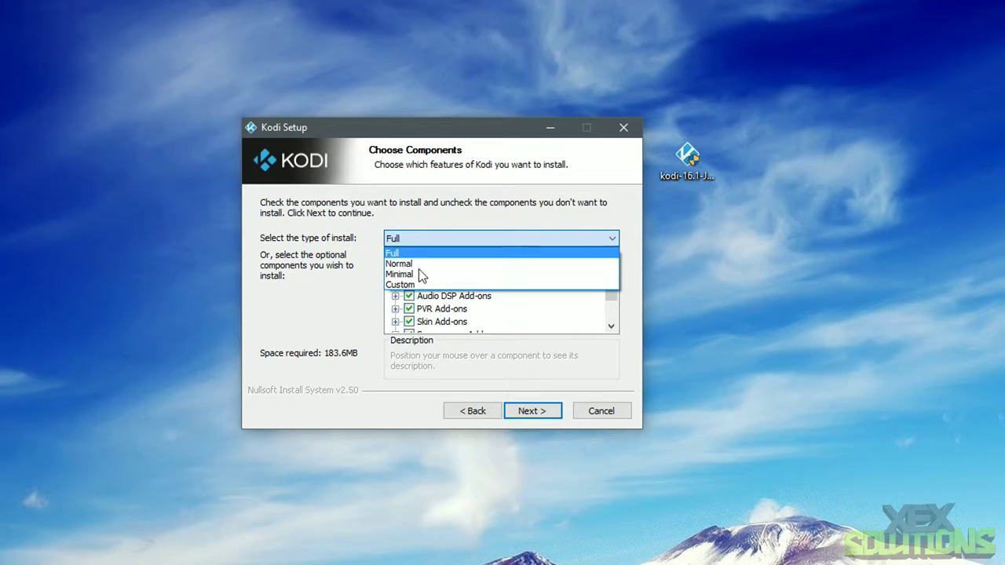
pyautogui.click(400, 253)
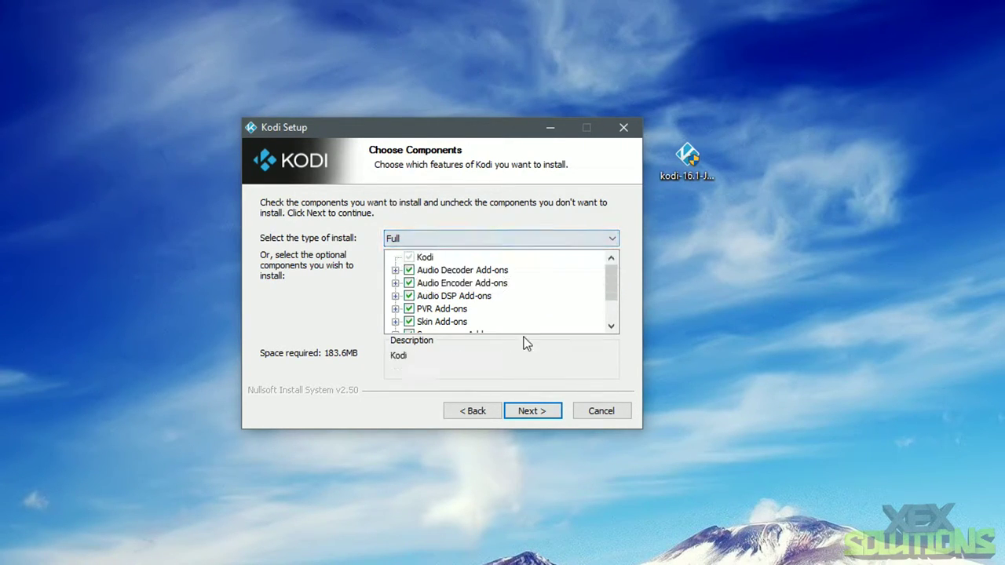
pyautogui.click(529, 410)
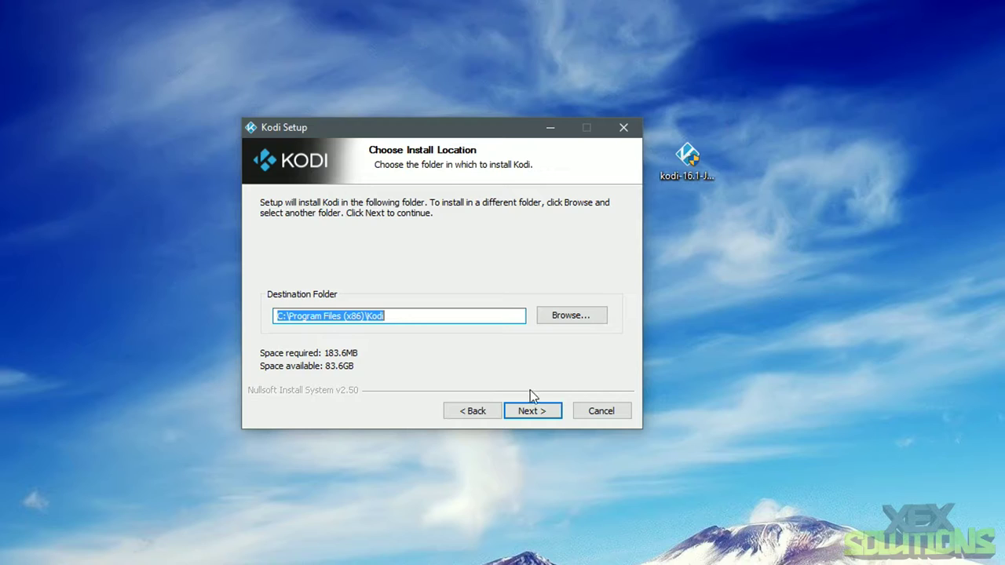
# Install Kodi in C:\Program Files (x86)\Kodi with the Start Menu folder Kodi, and finish setup with Run Kodi enabled
pyautogui.click(545, 413)
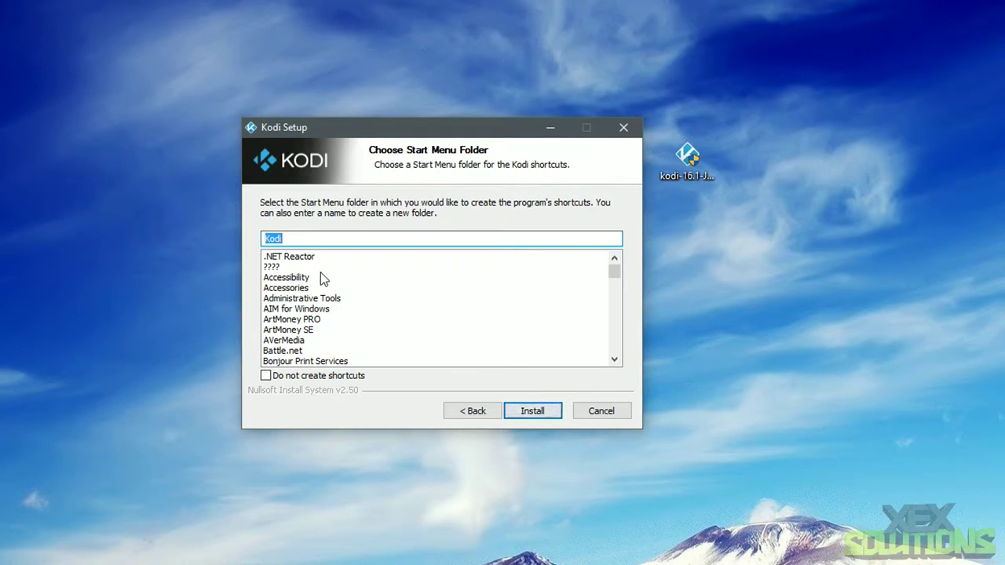
pyautogui.click(541, 411)
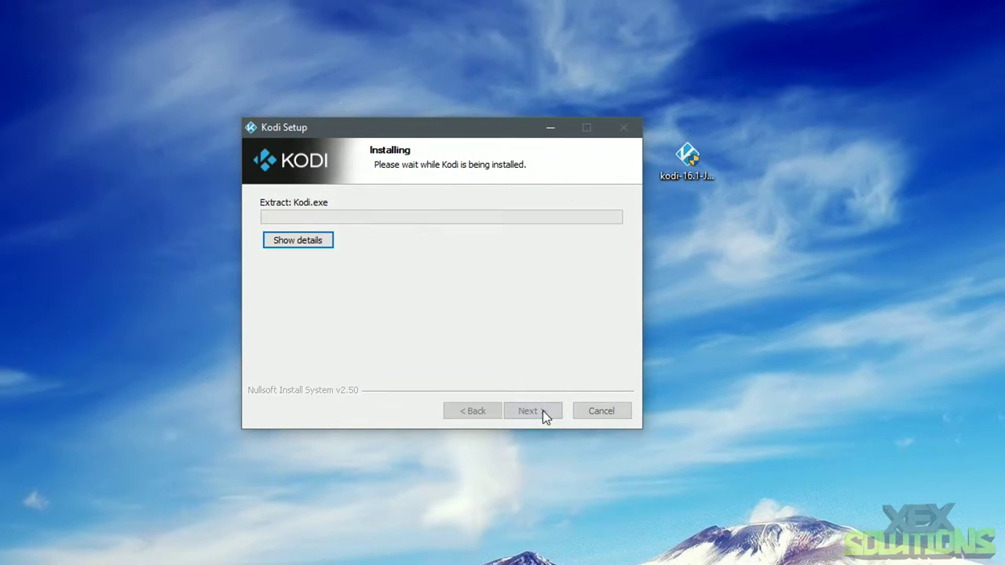
pyautogui.click(314, 242)
pyautogui.moveTo(410, 128); pyautogui.dragTo(336, 67)
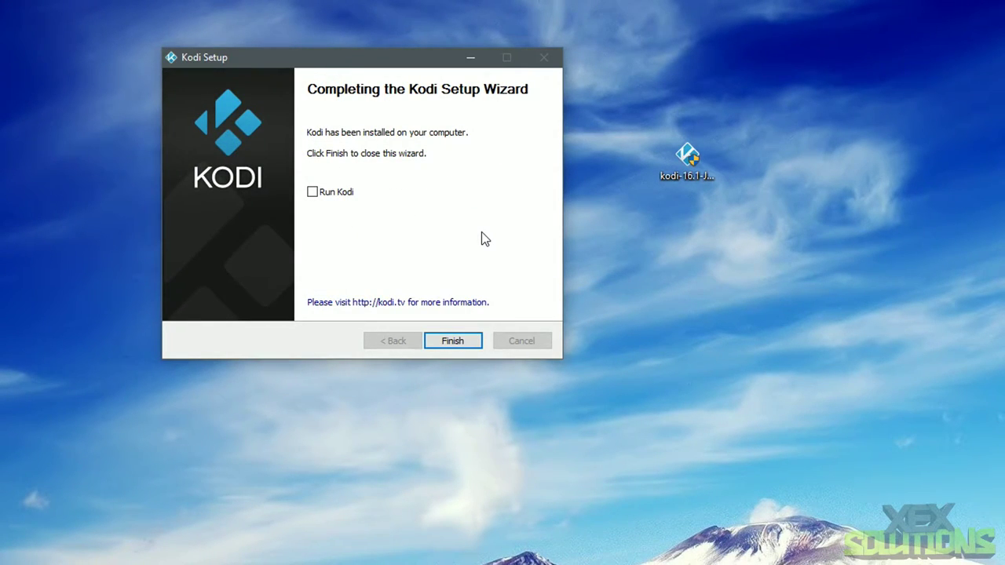
pyautogui.click(312, 192)
pyautogui.click(473, 339)
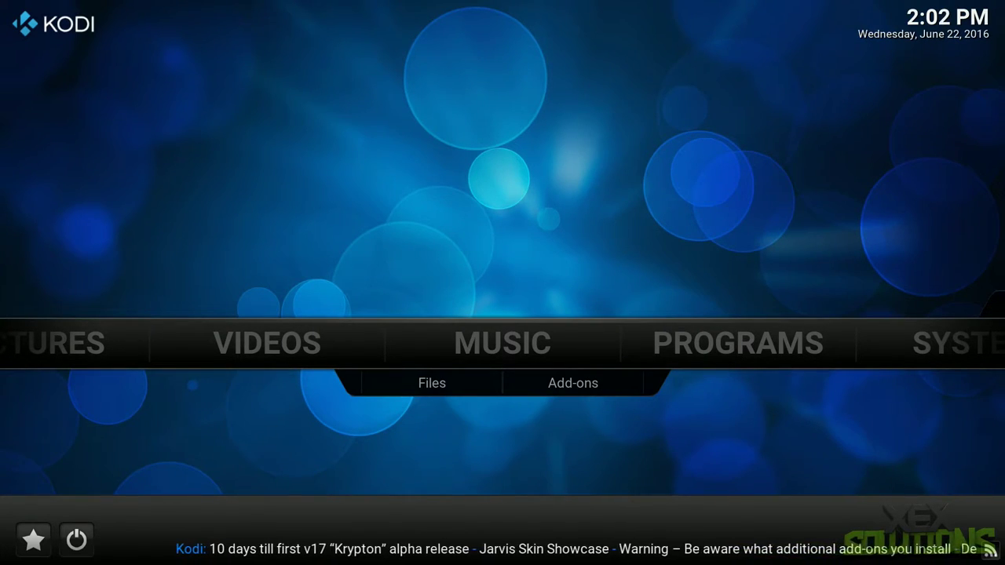
# Open the File manager from the System section of Kodi's home screen
pyautogui.scroll(-2, 531, 336)
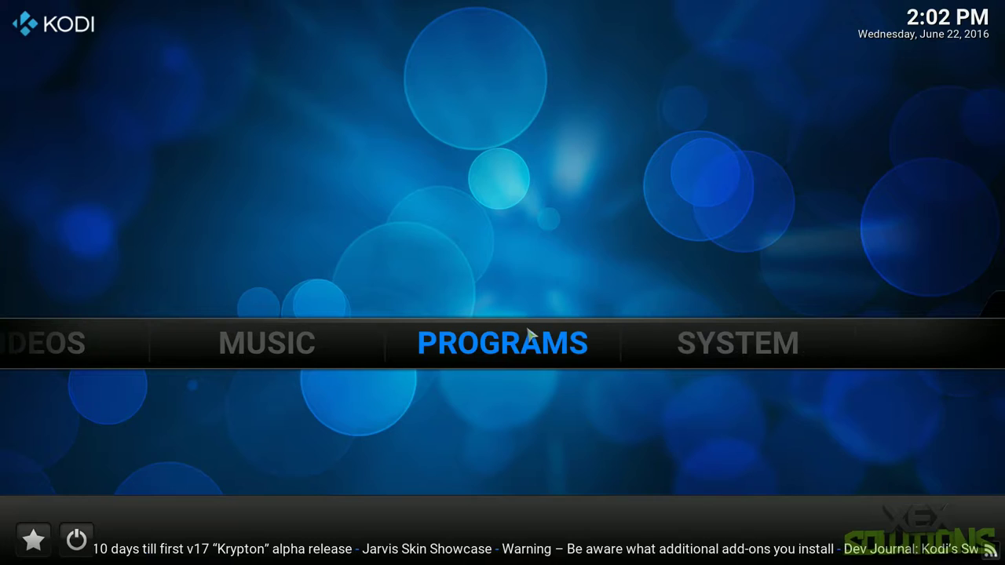
pyautogui.scroll(4, 530, 335)
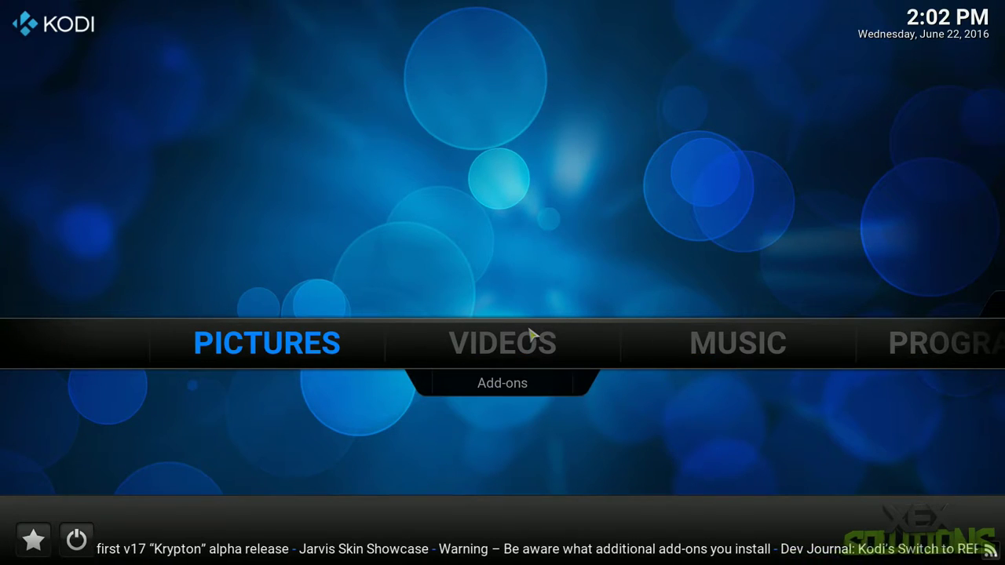
pyautogui.scroll(-4, 530, 335)
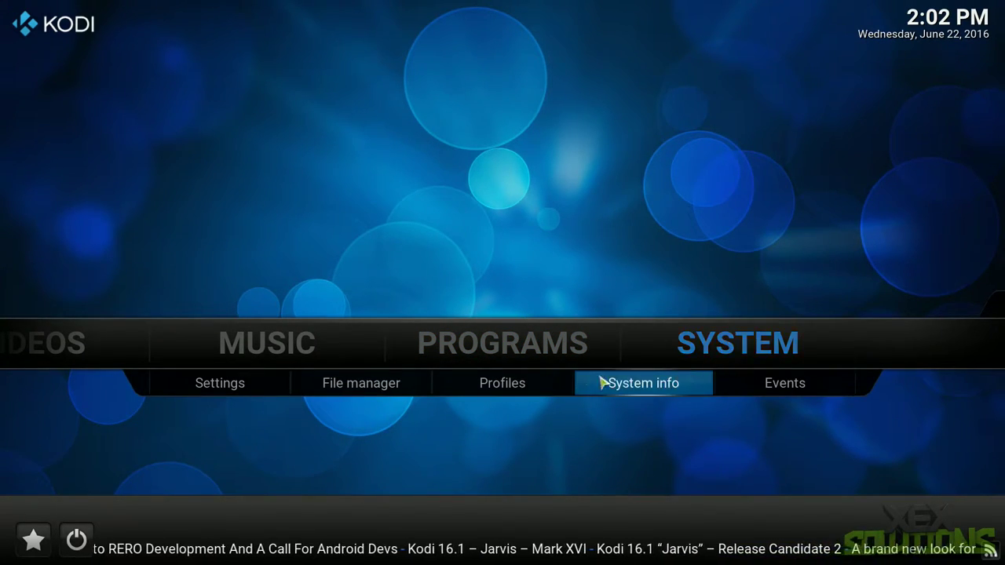
pyautogui.click(378, 391)
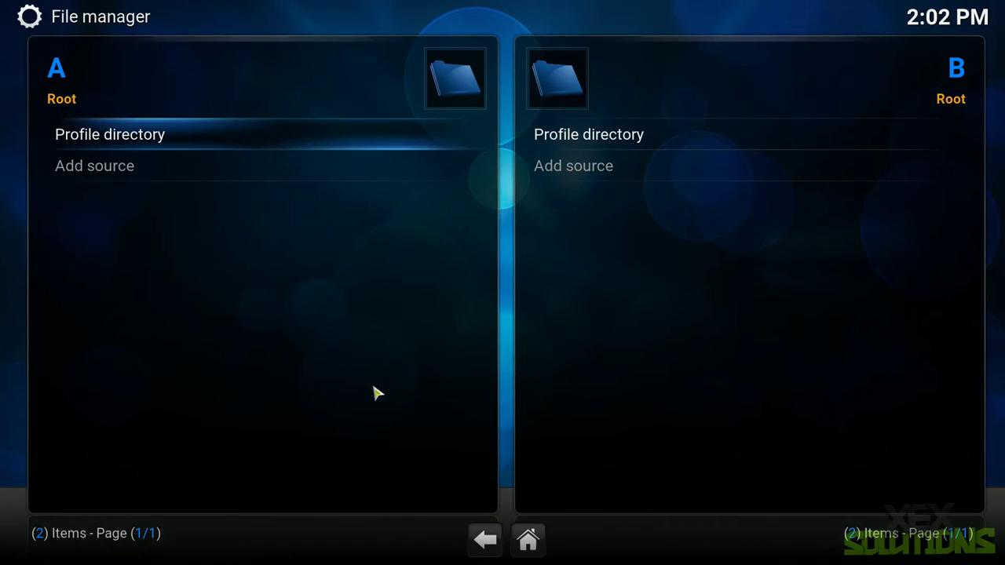
pyautogui.click(161, 175)
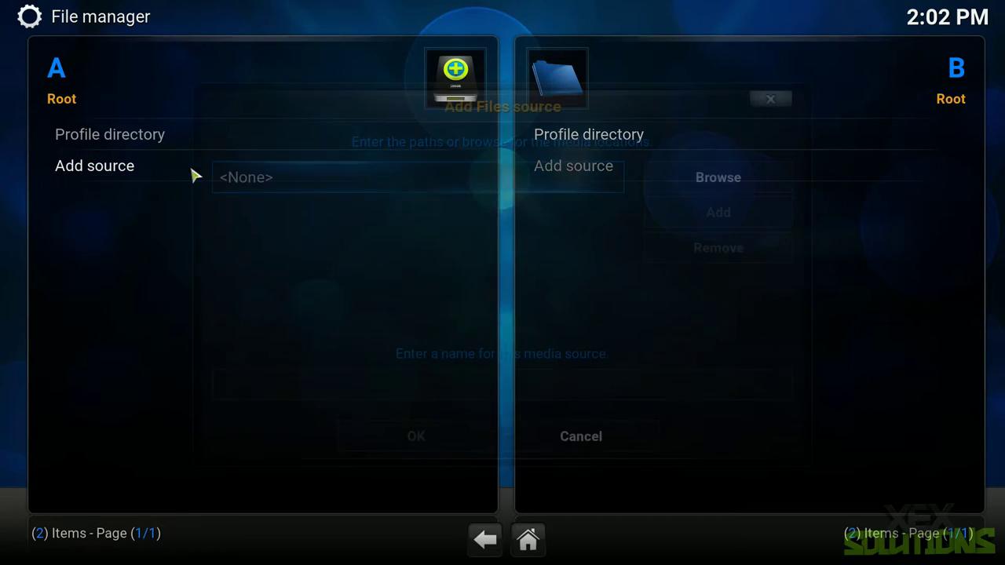
pyautogui.click(322, 183)
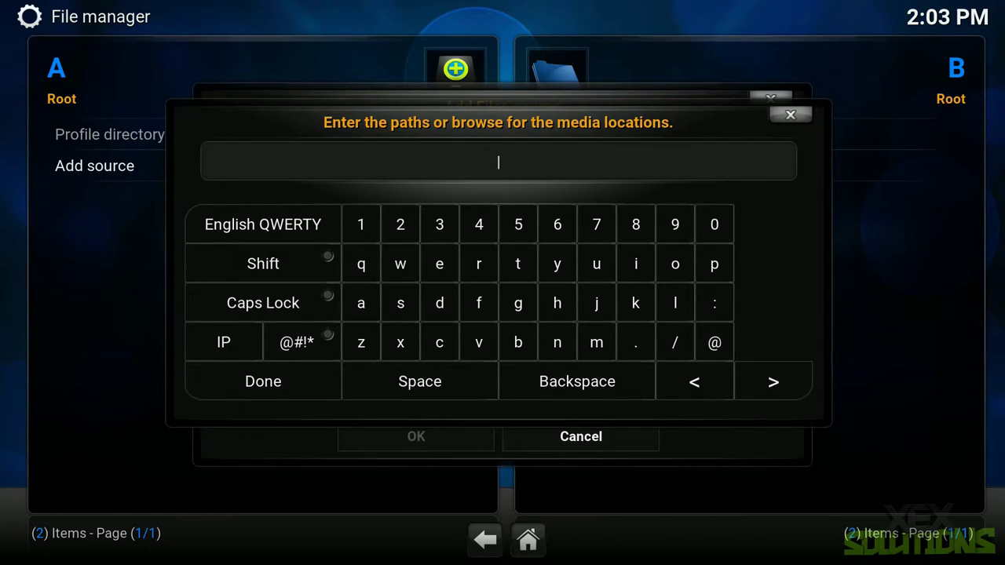
pyautogui.write('http://areswizard.co.')
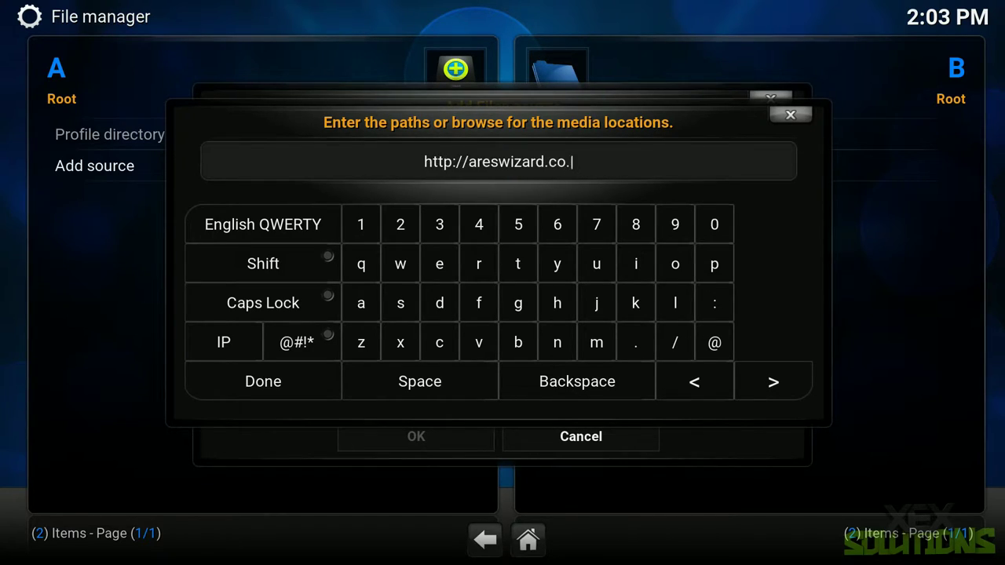
pyautogui.write('uk/')
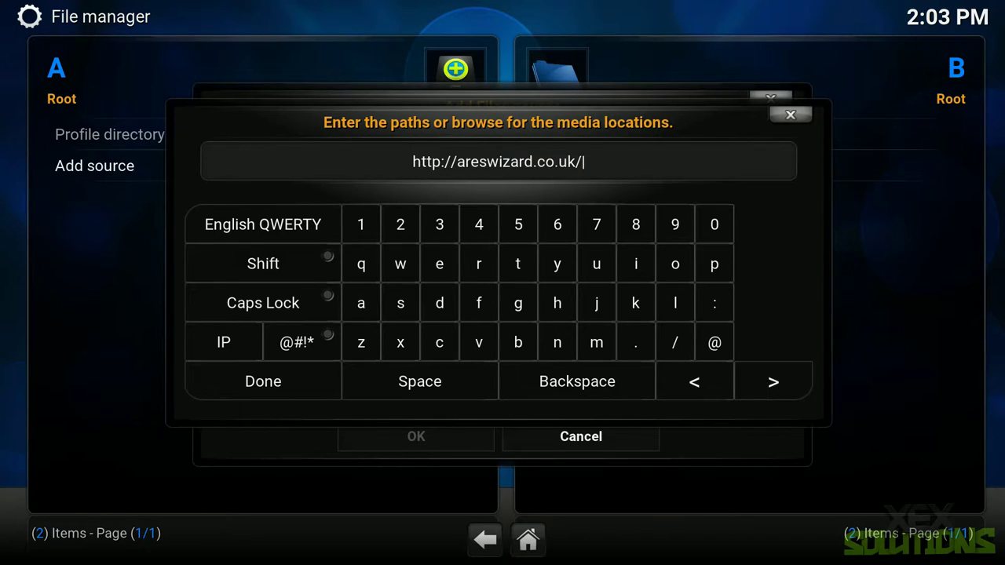
pyautogui.click(289, 377)
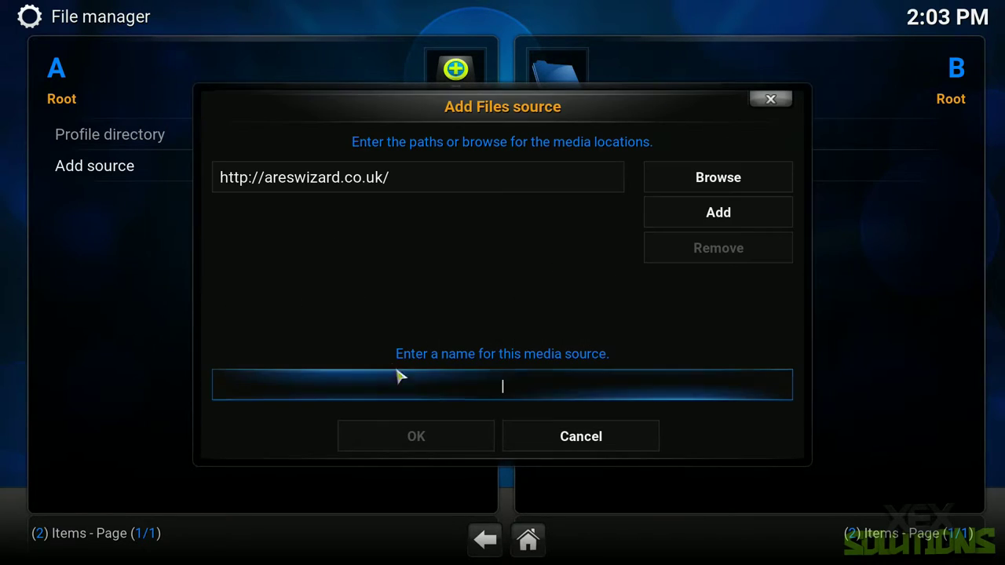
# Name the new media source .ares
pyautogui.click(459, 400)
pyautogui.press('Up')
pyautogui.write('.are')
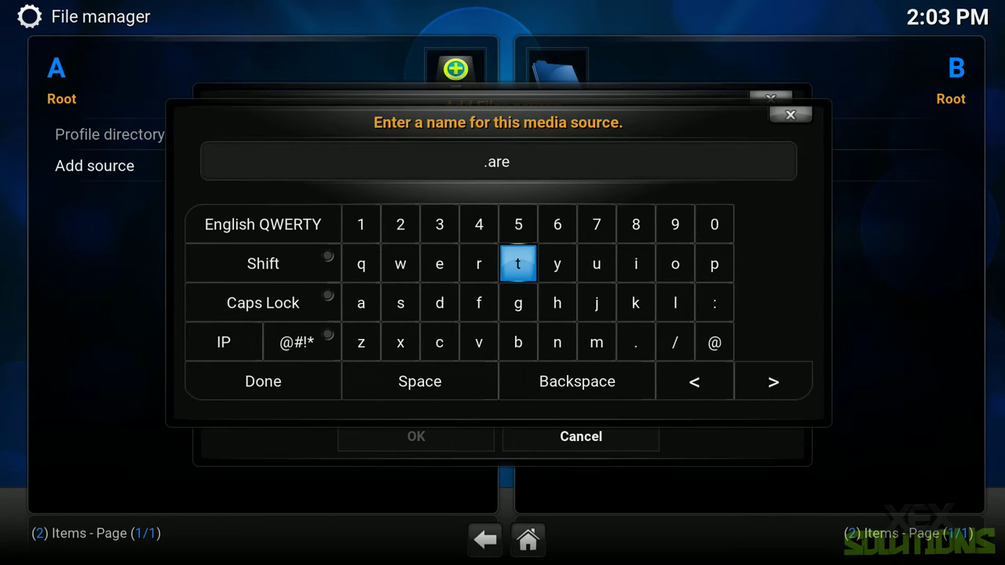
pyautogui.write('s')
pyautogui.click(267, 385)
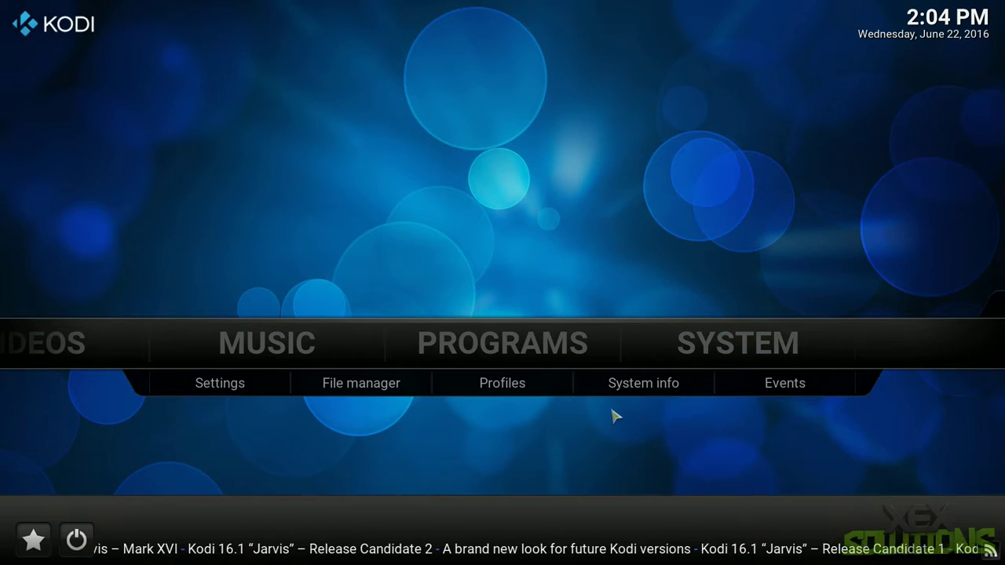
# Install the Ares Wizard add-on from script.areswizard0.0.41.zip in the .ares source, dismissing the first-run help
pyautogui.click(721, 345)
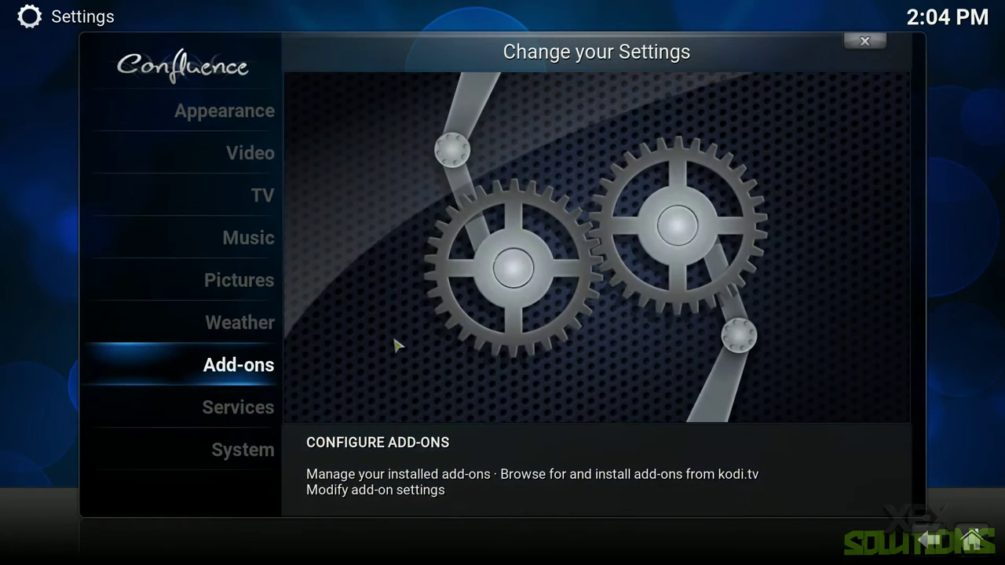
pyautogui.click(259, 366)
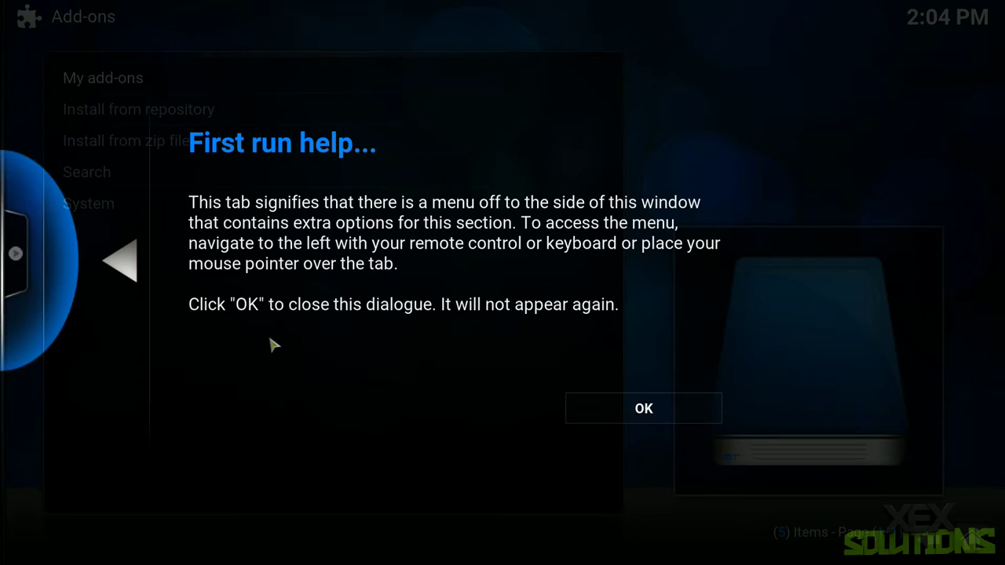
pyautogui.click(640, 416)
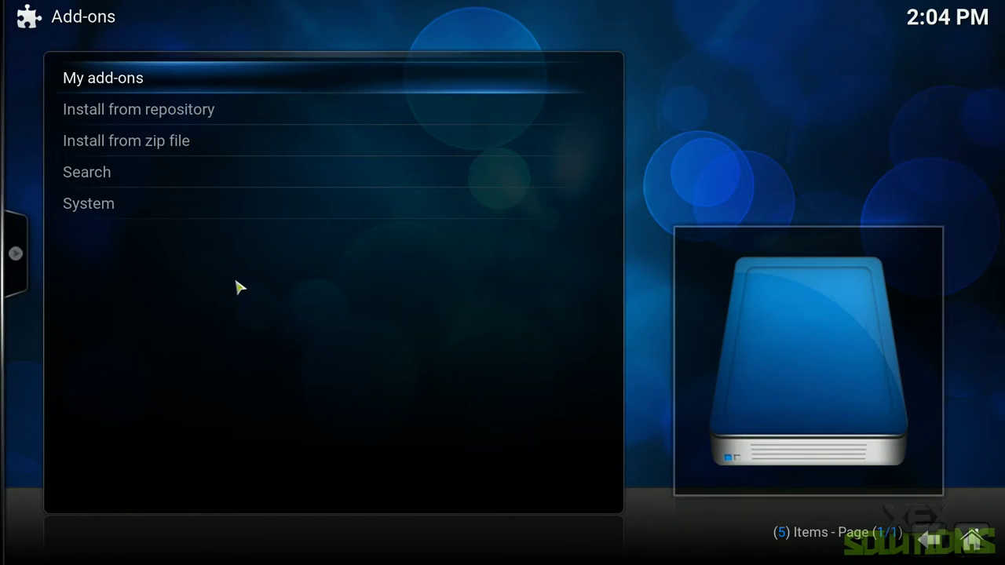
pyautogui.click(152, 144)
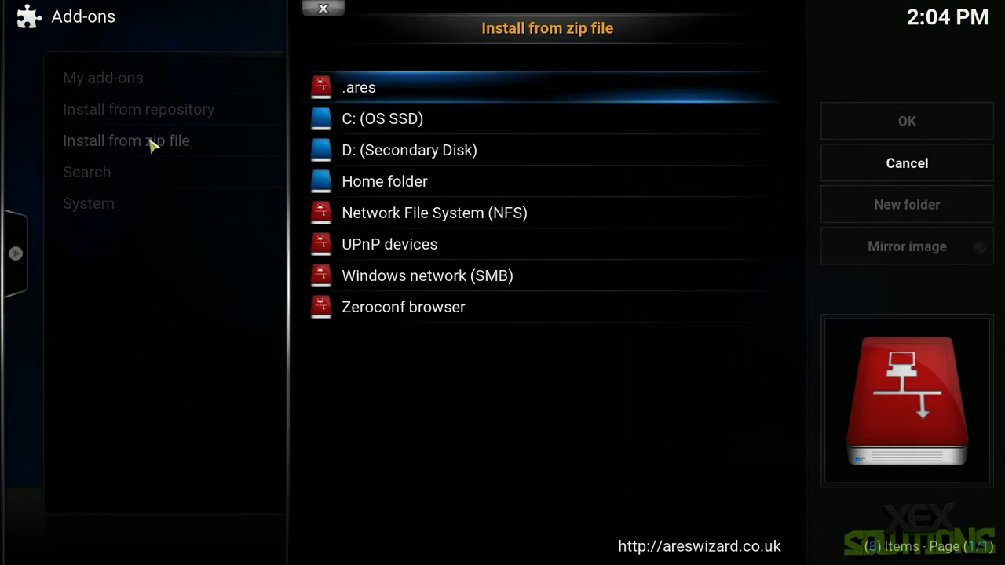
pyautogui.click(391, 94)
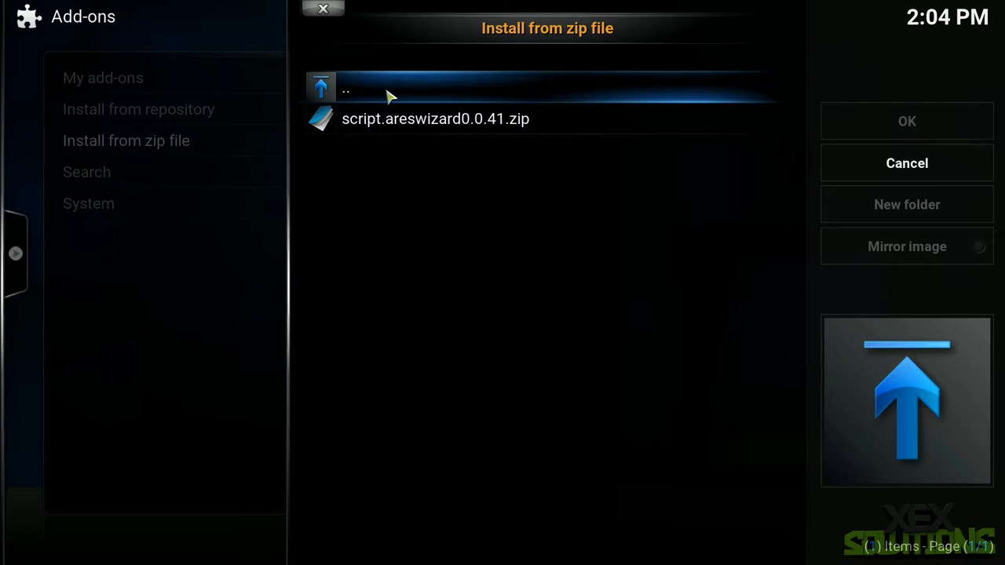
pyautogui.click(403, 135)
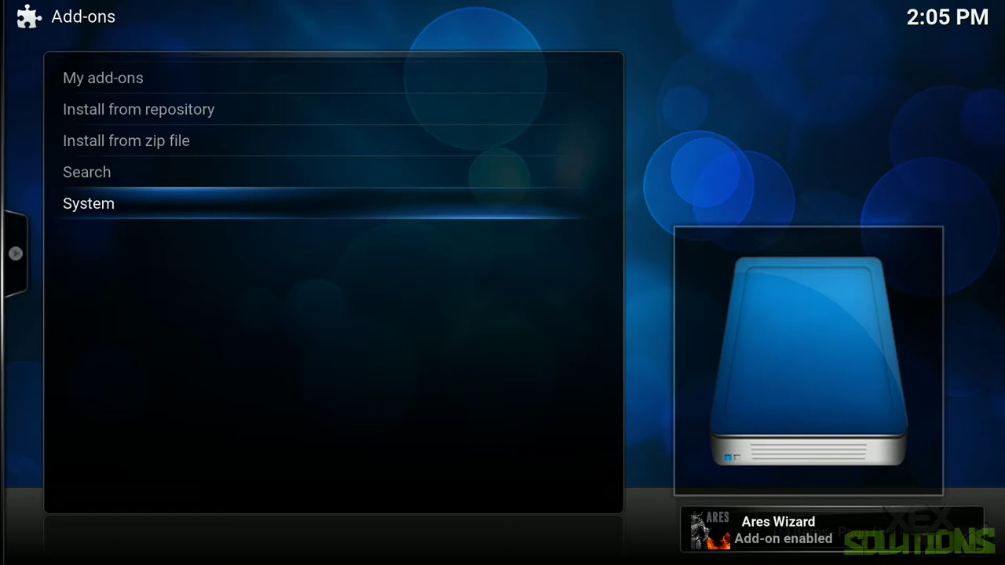
# Check the installed Ares Wizard add-on for updates from its add-on information
pyautogui.click(153, 83)
pyautogui.click(124, 118)
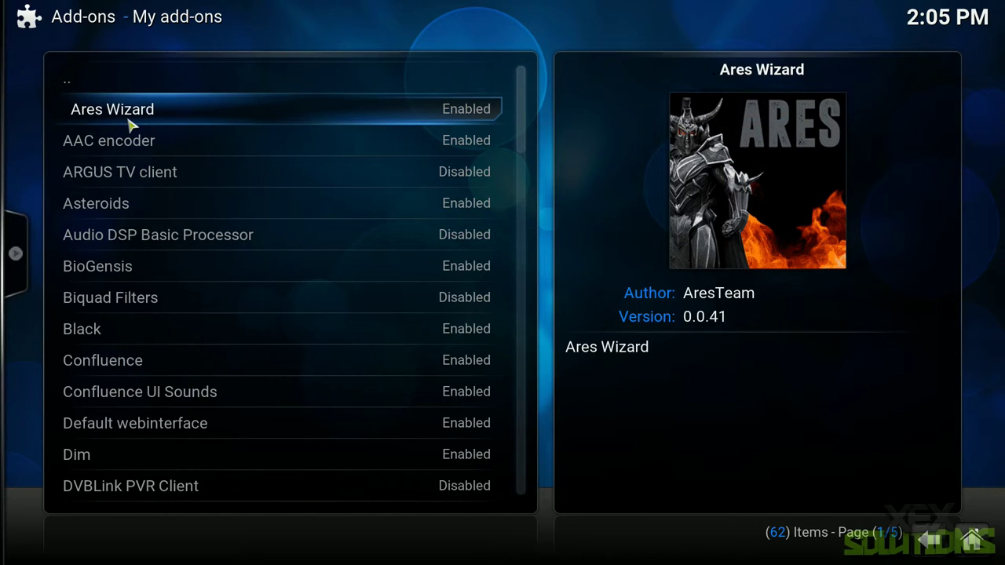
pyautogui.click(130, 126)
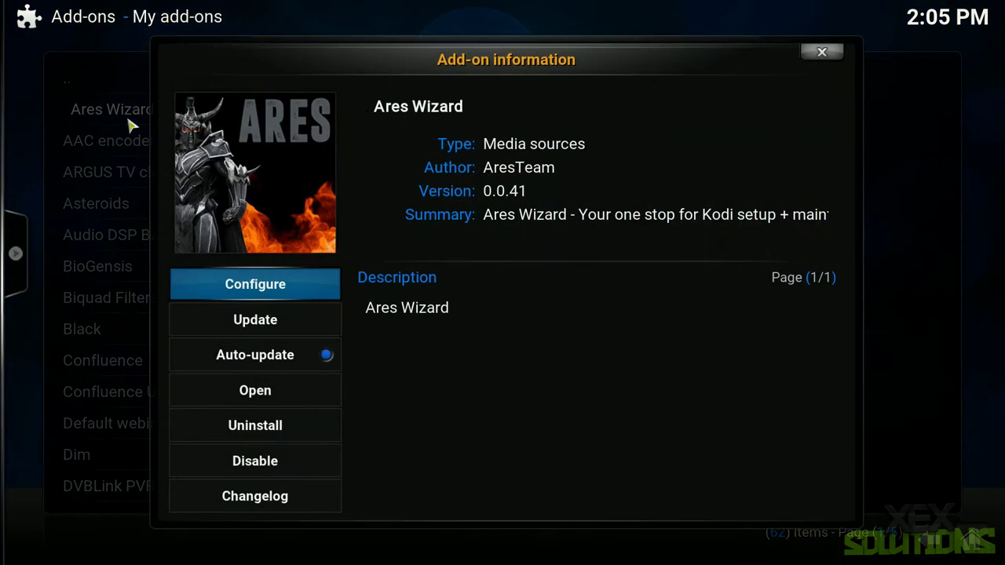
pyautogui.click(287, 327)
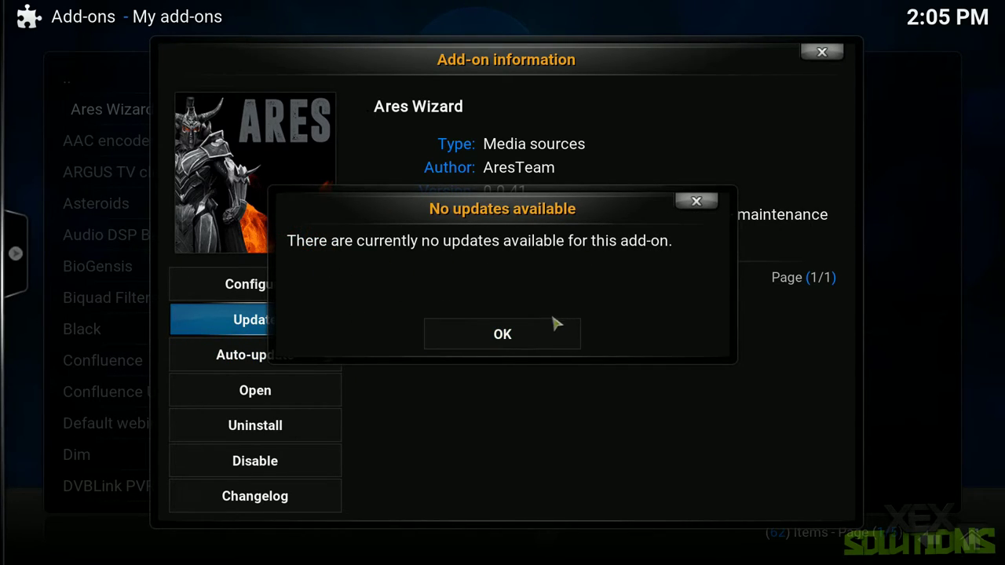
pyautogui.click(512, 343)
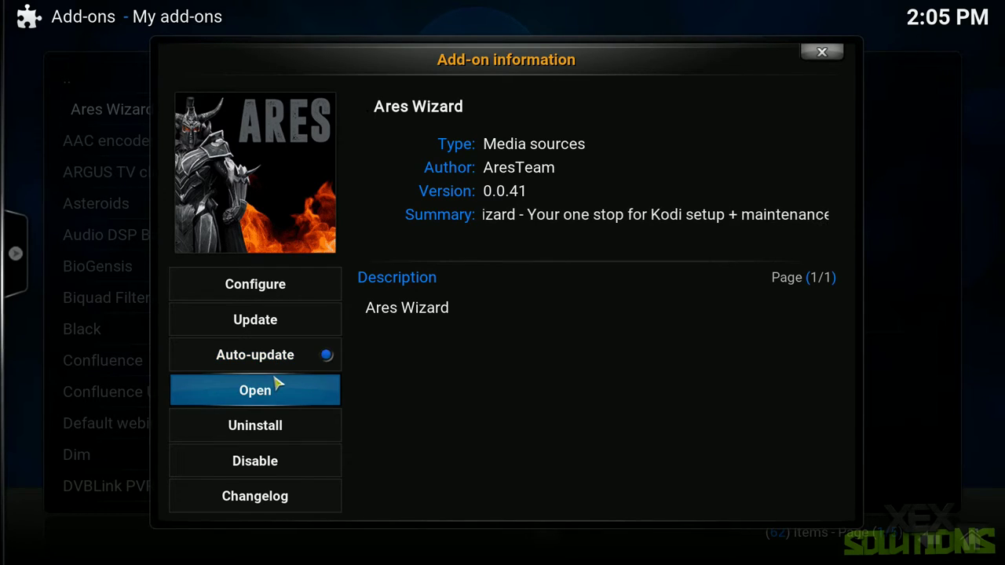
# Launch Ares Wizard, install the Pulse-CCM build from the Pulse builds without a skin/profile backup, and let Kodi close
pyautogui.click(295, 399)
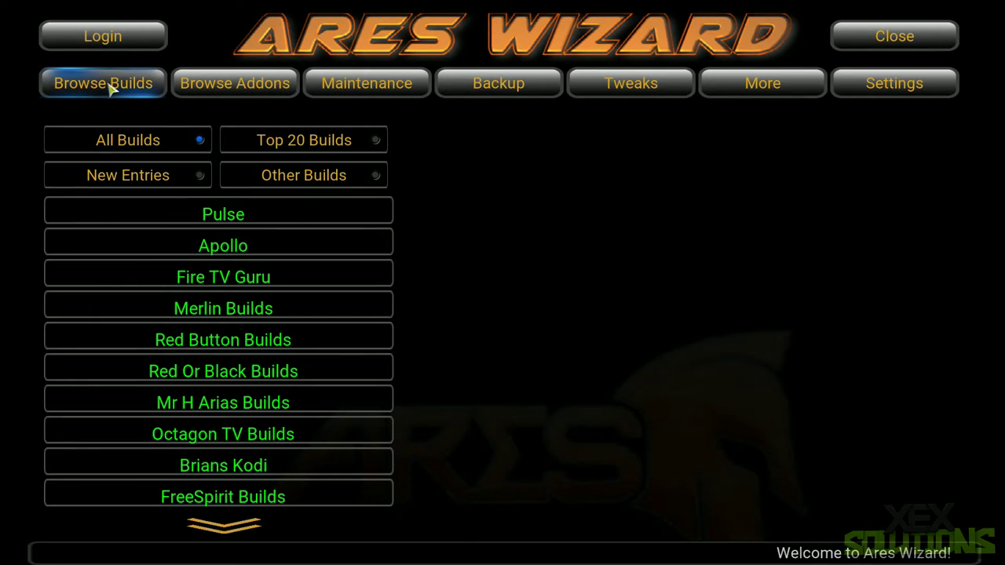
pyautogui.click(220, 217)
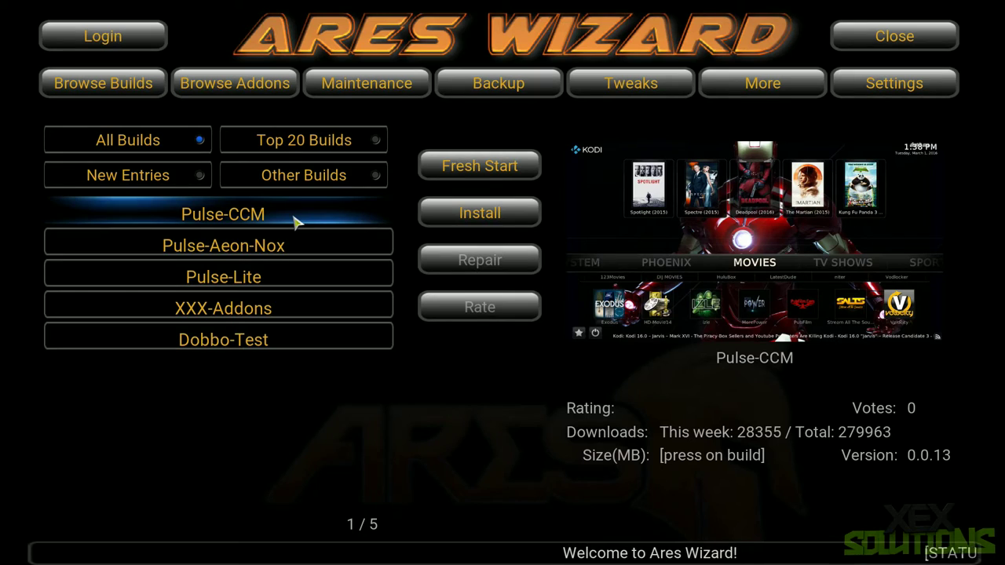
pyautogui.click(484, 216)
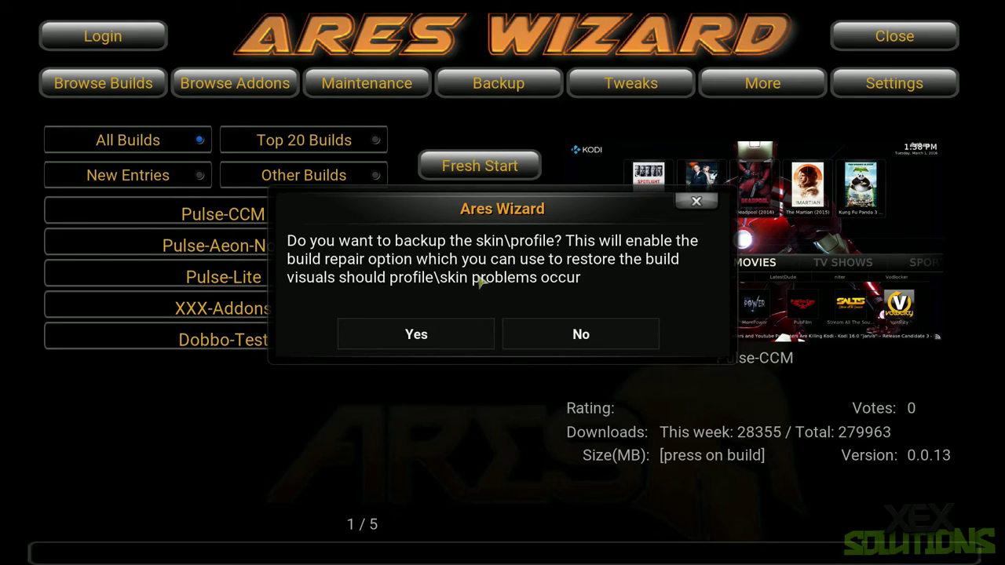
pyautogui.click(557, 336)
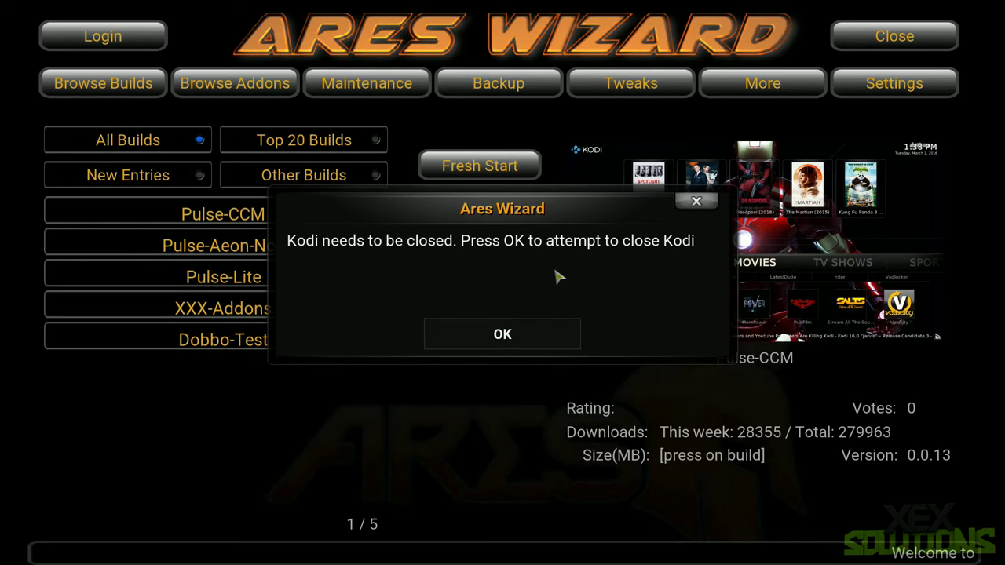
pyautogui.click(515, 340)
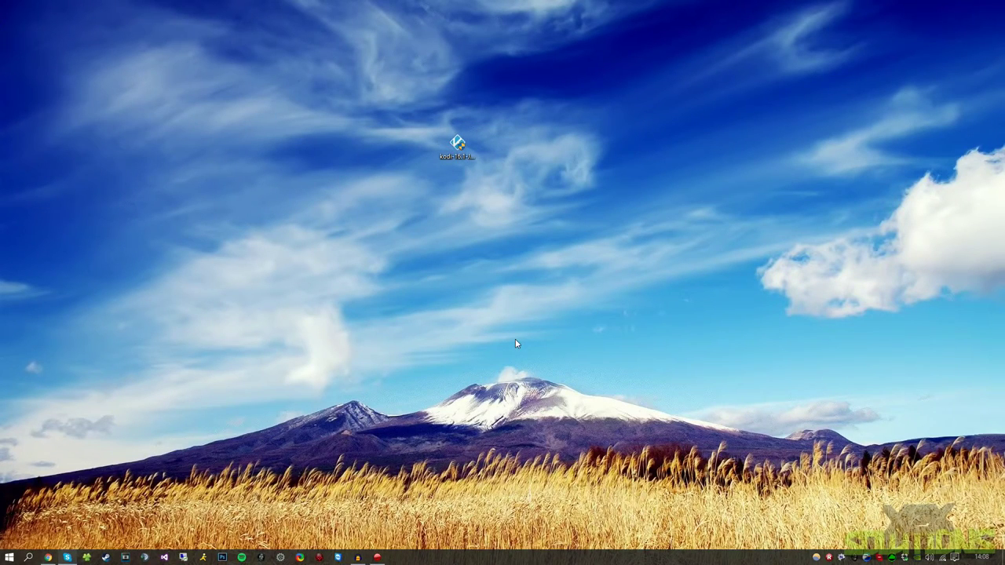
# Search Windows for "ko" and launch Kodi again
pyautogui.click(13, 558)
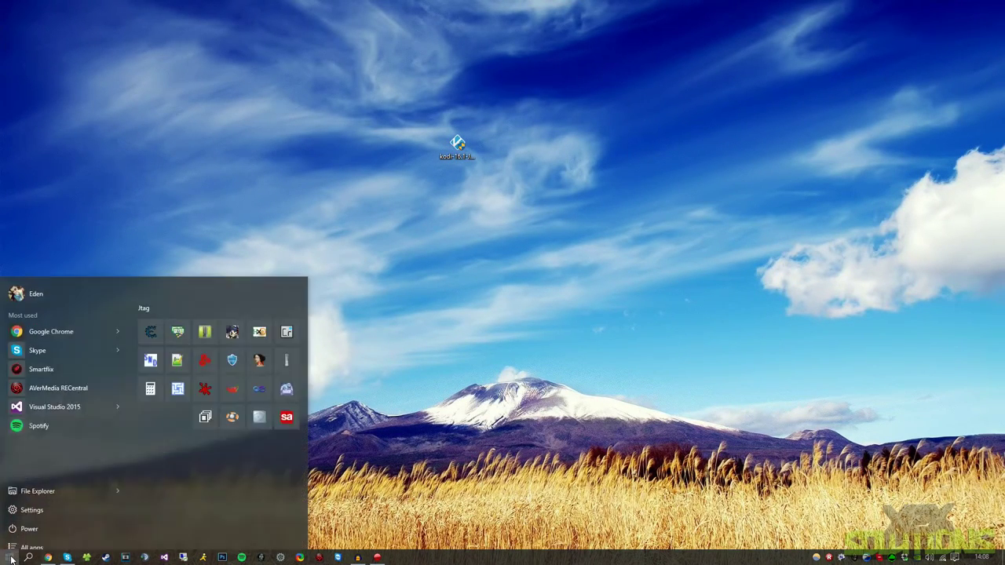
pyautogui.write('ko')
pyautogui.click(75, 328)
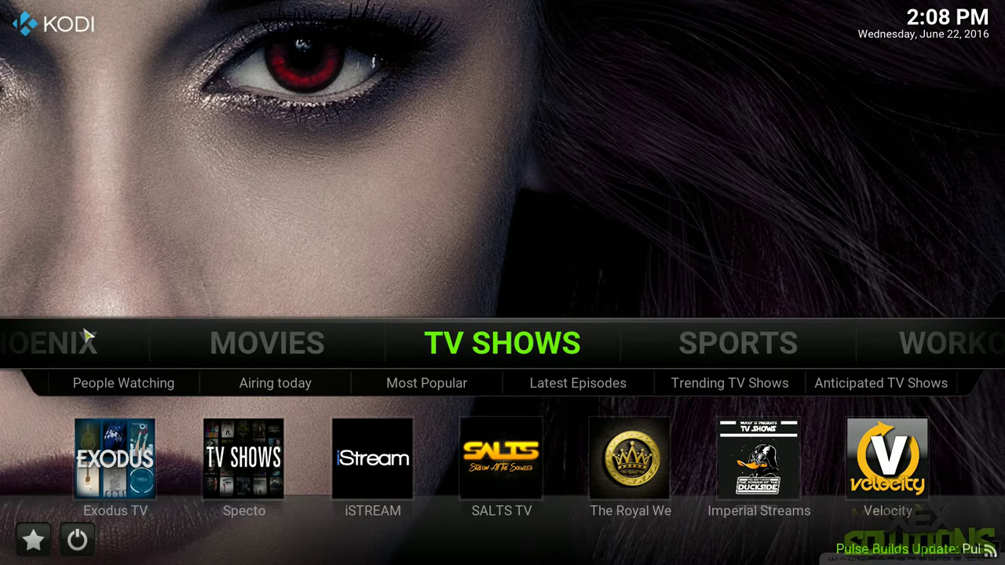
# Examine the new build's home screen sections, including Sports, Workout, Kids, Live Streams, Programs, Phoenix and TV Shows
pyautogui.moveTo(375, 337)
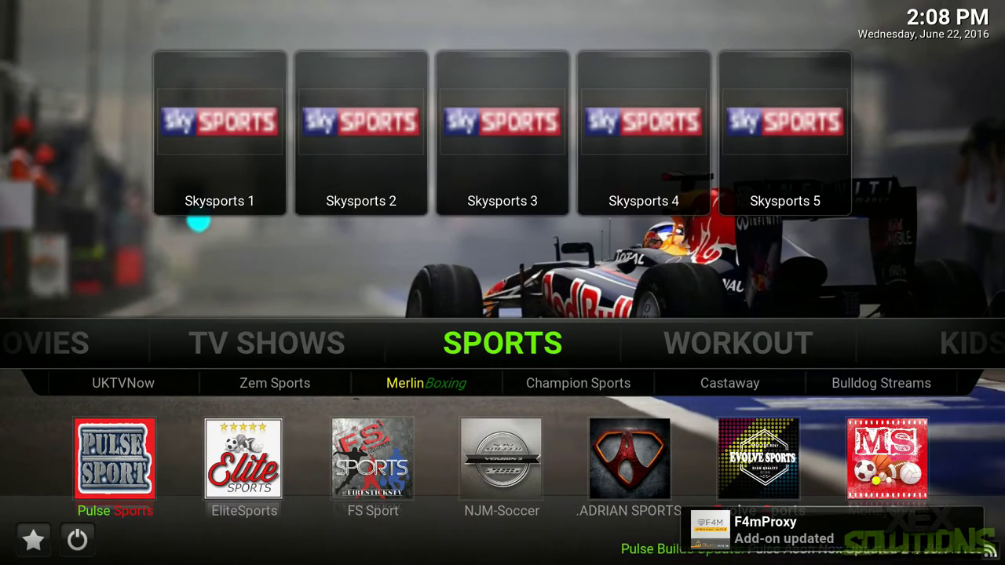
pyautogui.scroll(-1, 376, 332)
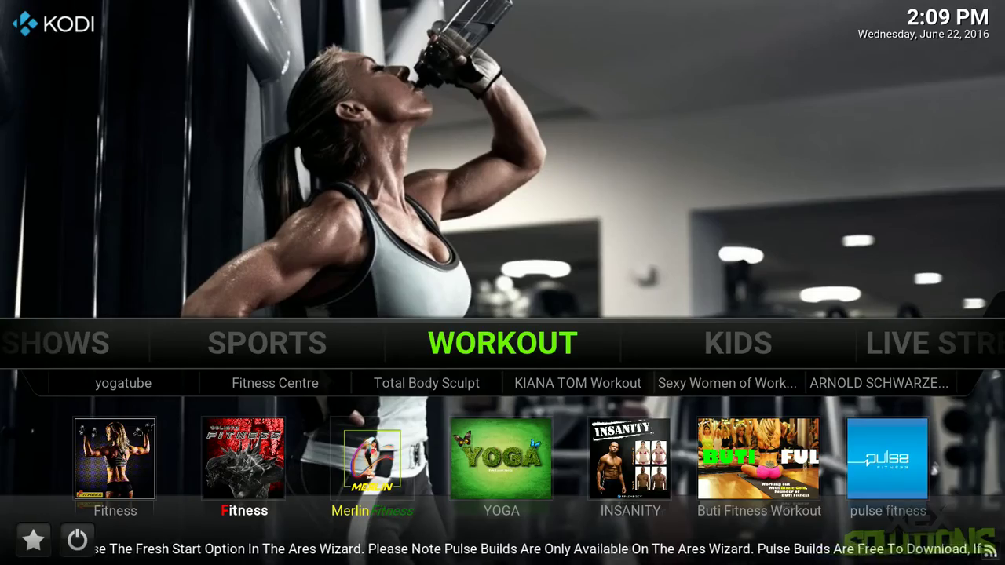
pyautogui.scroll(-1, 376, 332)
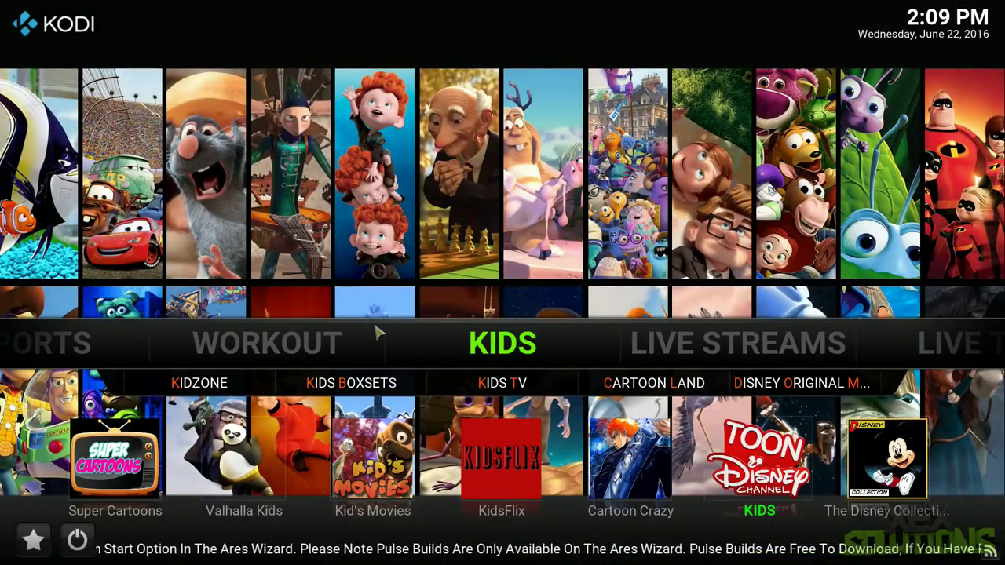
pyautogui.scroll(-1, 377, 332)
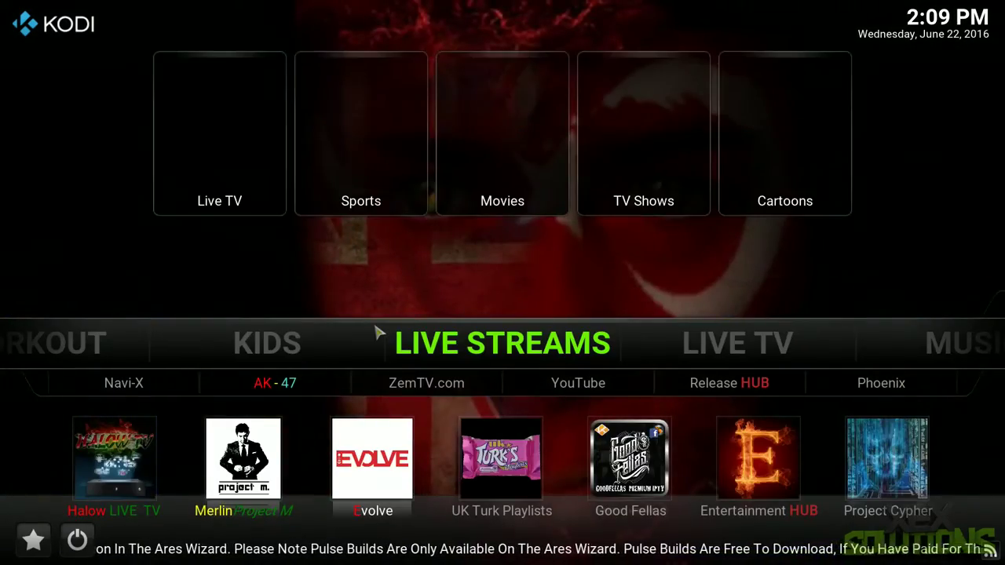
pyautogui.scroll(-1, 377, 332)
pyautogui.scroll(-2, 377, 332)
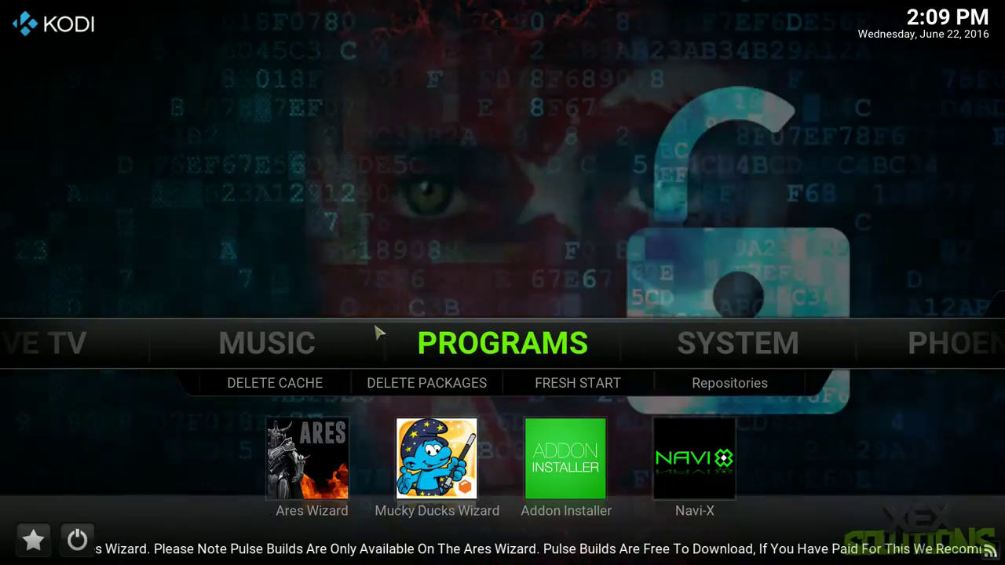
pyautogui.scroll(-1, 377, 332)
pyautogui.scroll(-1, 377, 332)
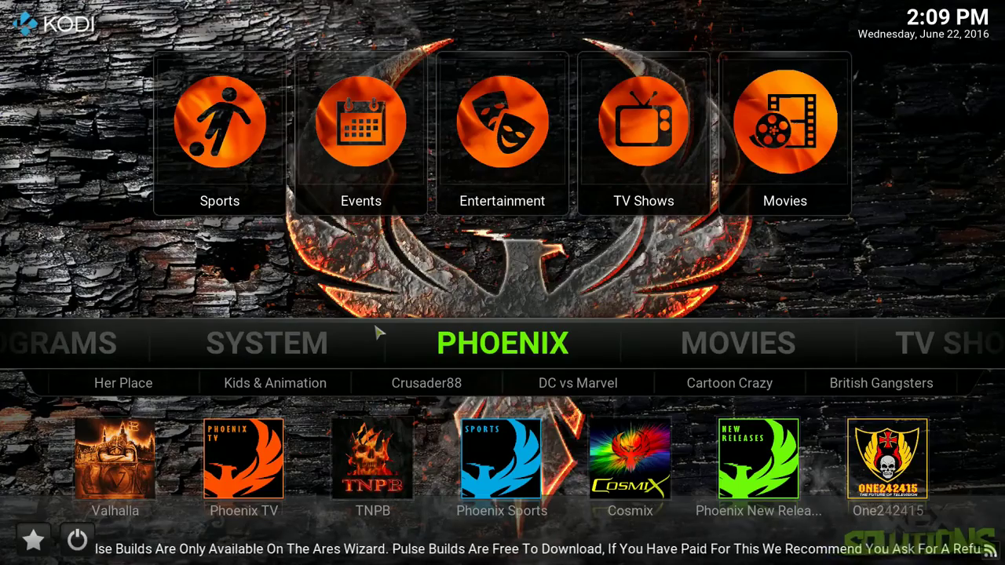
pyautogui.scroll(-2, 377, 332)
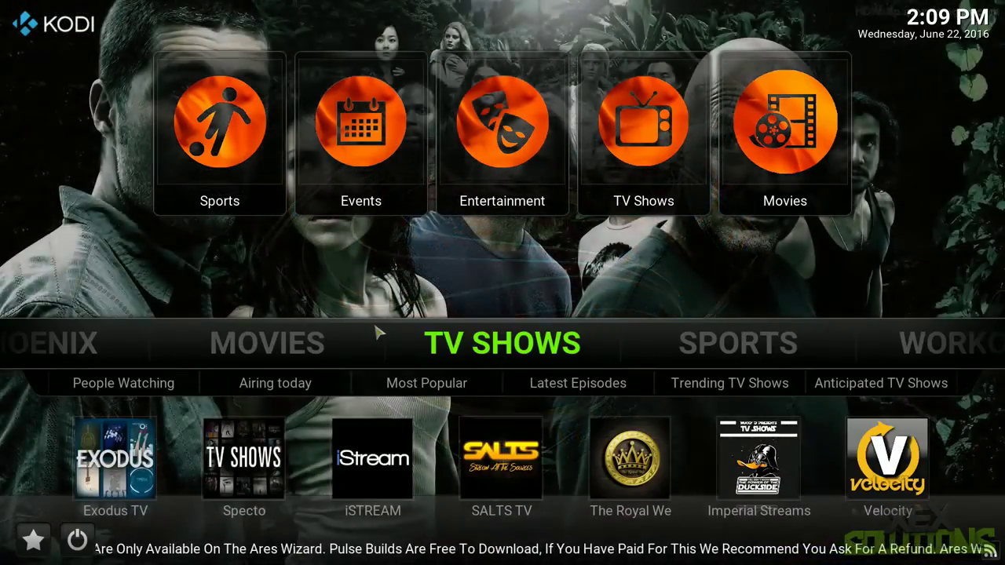
pyautogui.scroll(-1, 376, 332)
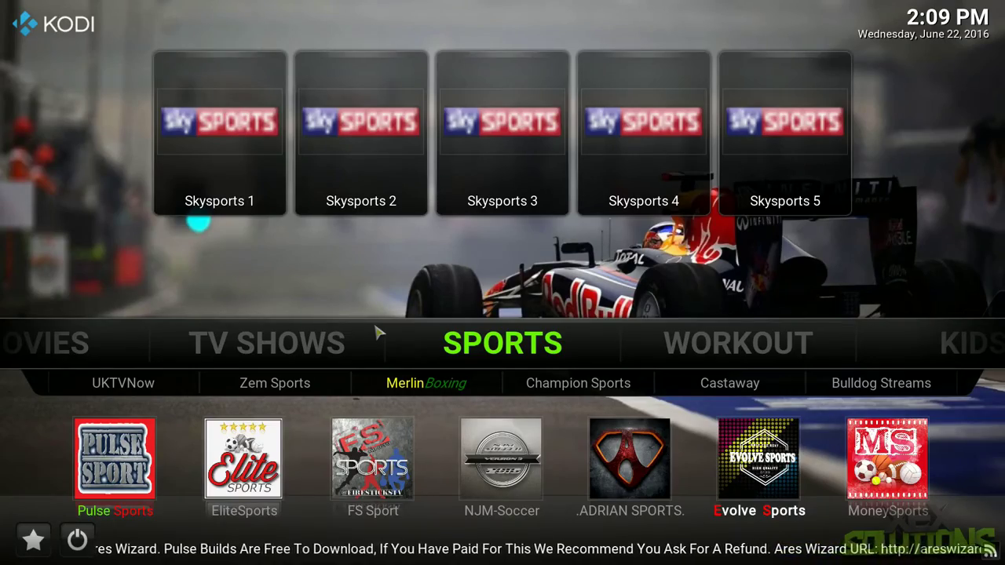
pyautogui.scroll(1, 377, 332)
pyautogui.scroll(4, 526, 343)
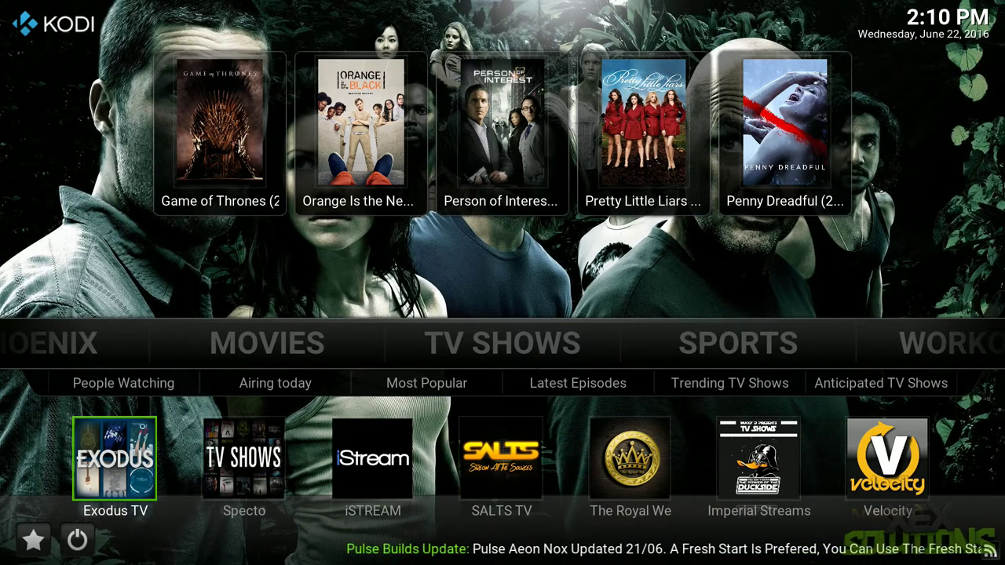
# Open Season 2 of The Flash (2014) from the Most Popular list in Exodus TV
pyautogui.click(117, 463)
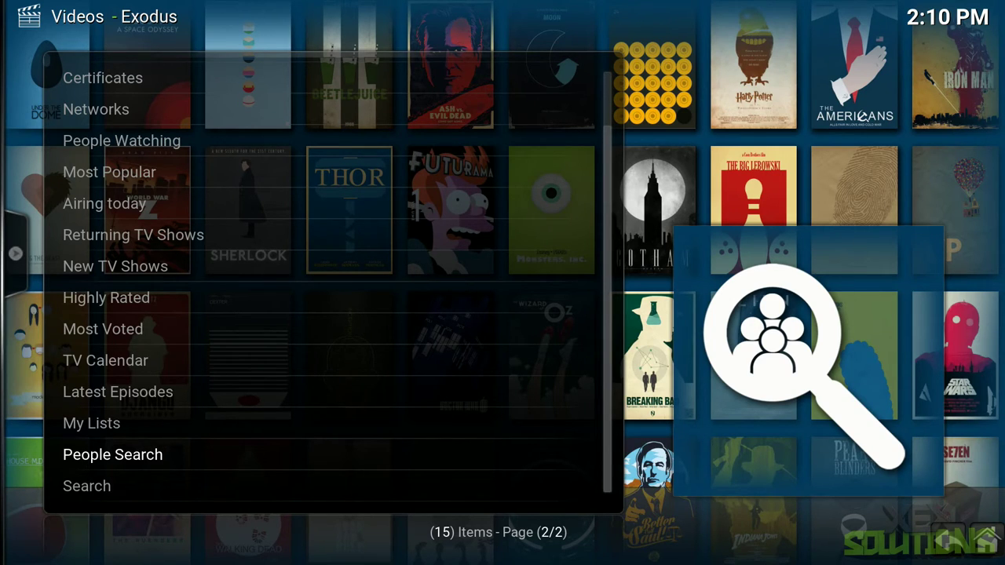
pyautogui.scroll(1, 208, 314)
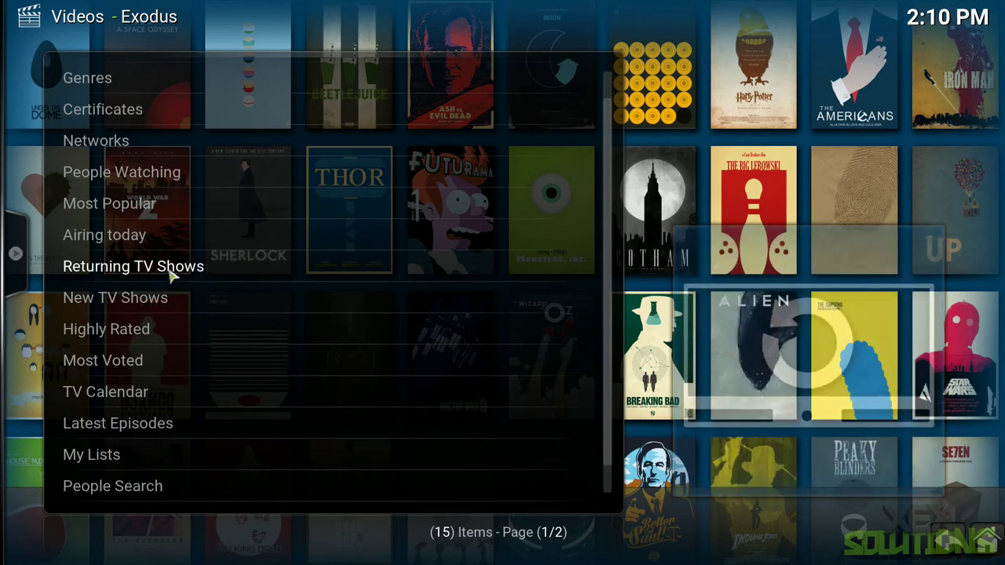
pyautogui.click(157, 212)
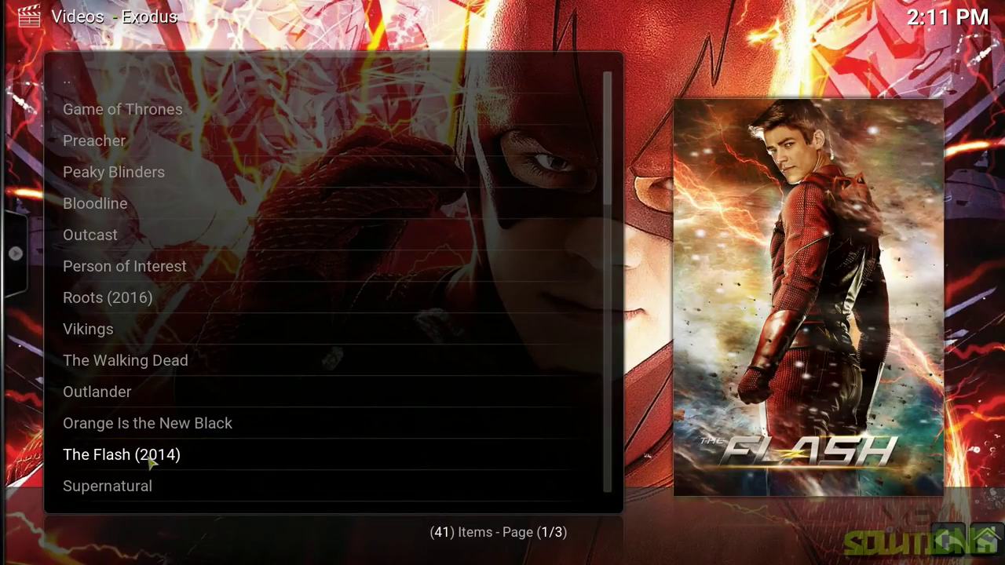
pyautogui.click(152, 462)
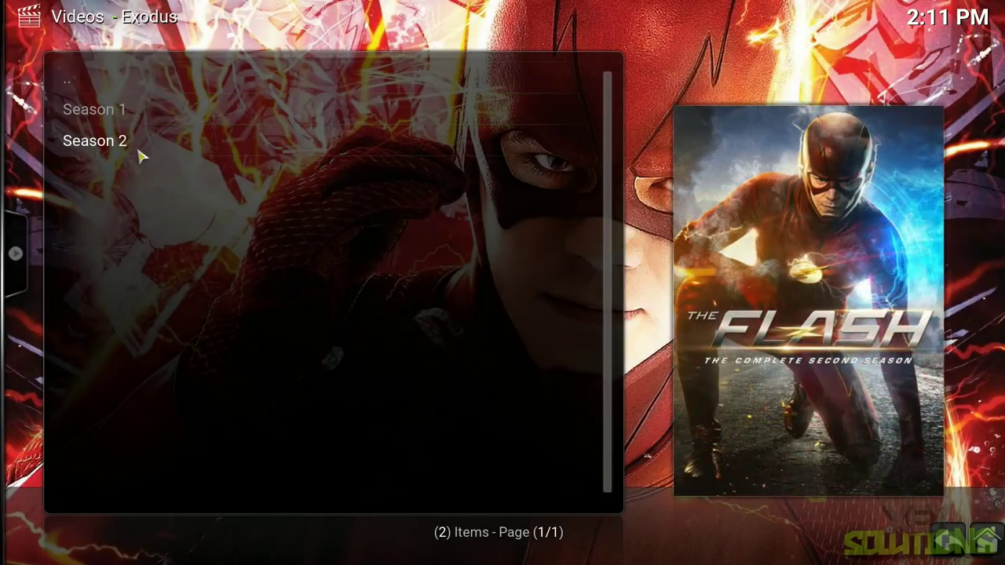
pyautogui.click(114, 142)
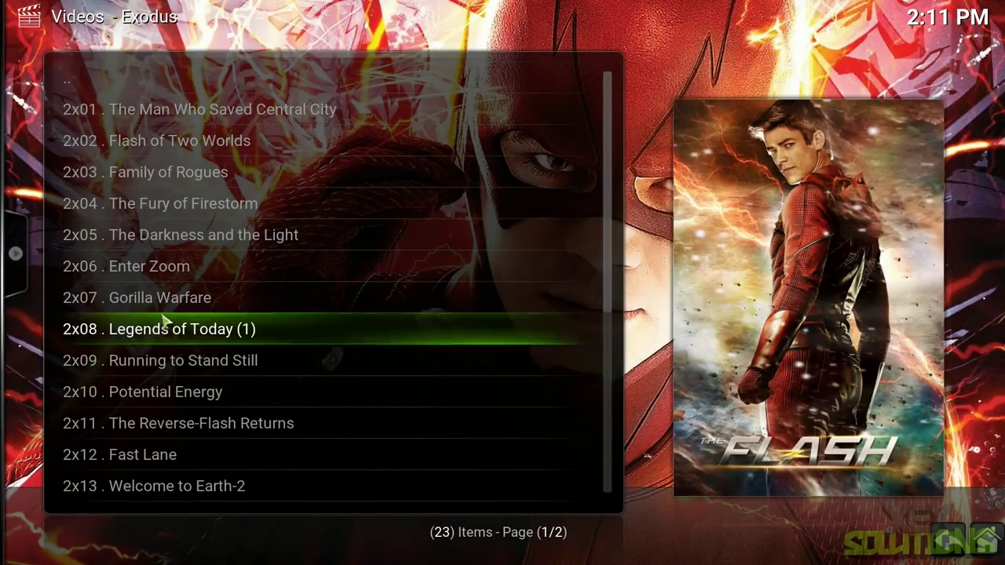
# Play episode 2x10 Potential Energy from the TORBA CDN 1080P source and pause the playback
pyautogui.click(180, 391)
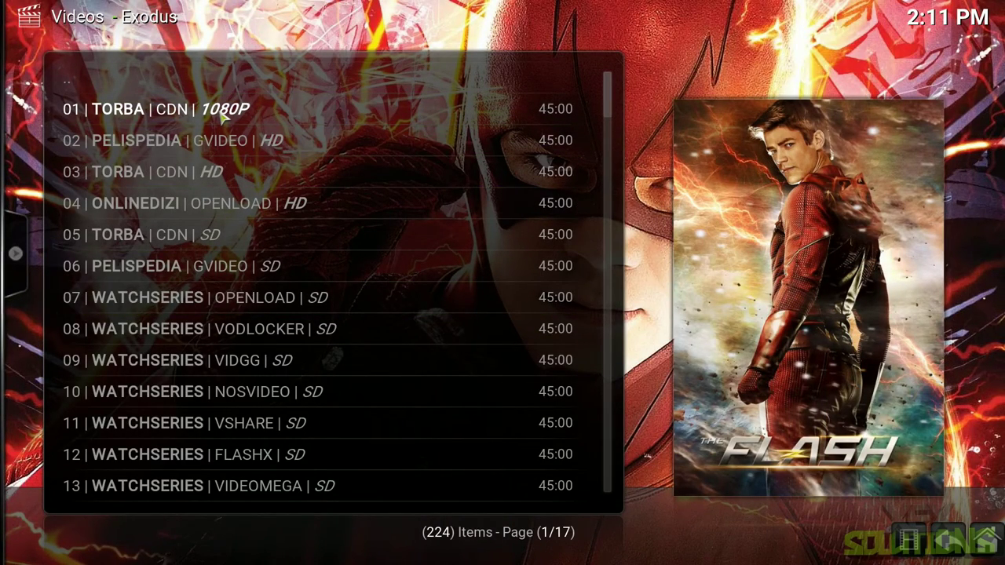
pyautogui.click(222, 116)
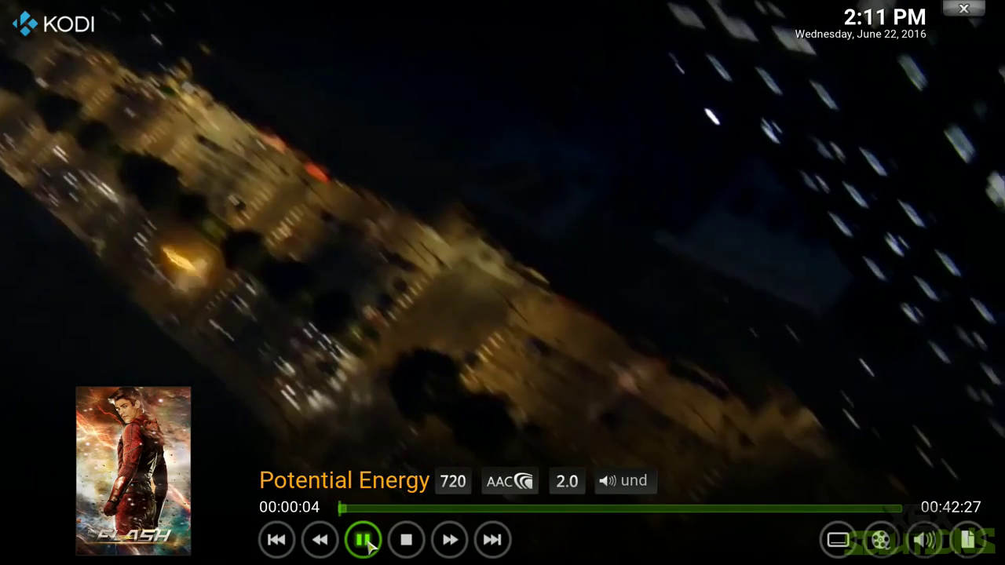
pyautogui.click(364, 540)
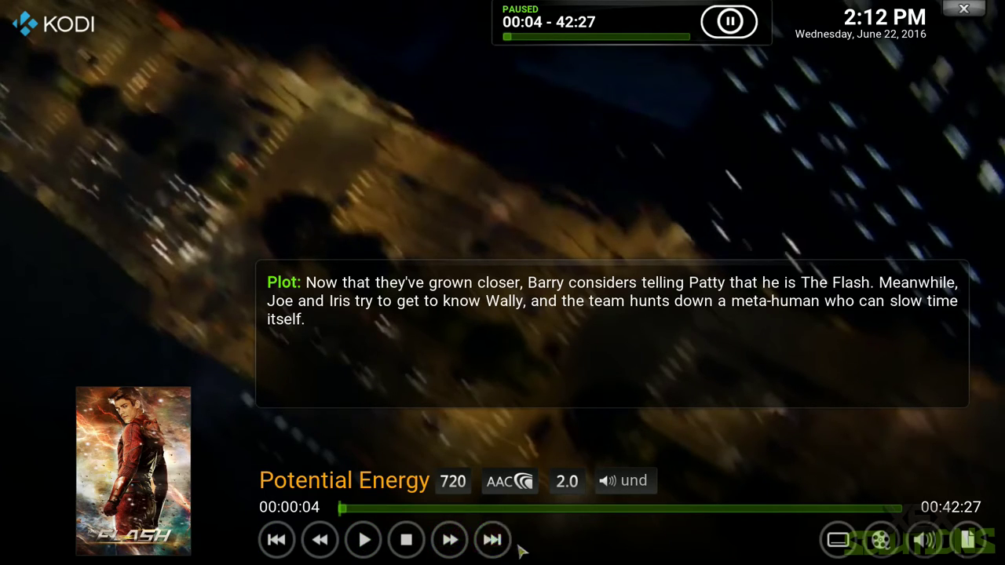
pyautogui.moveTo(840, 554)
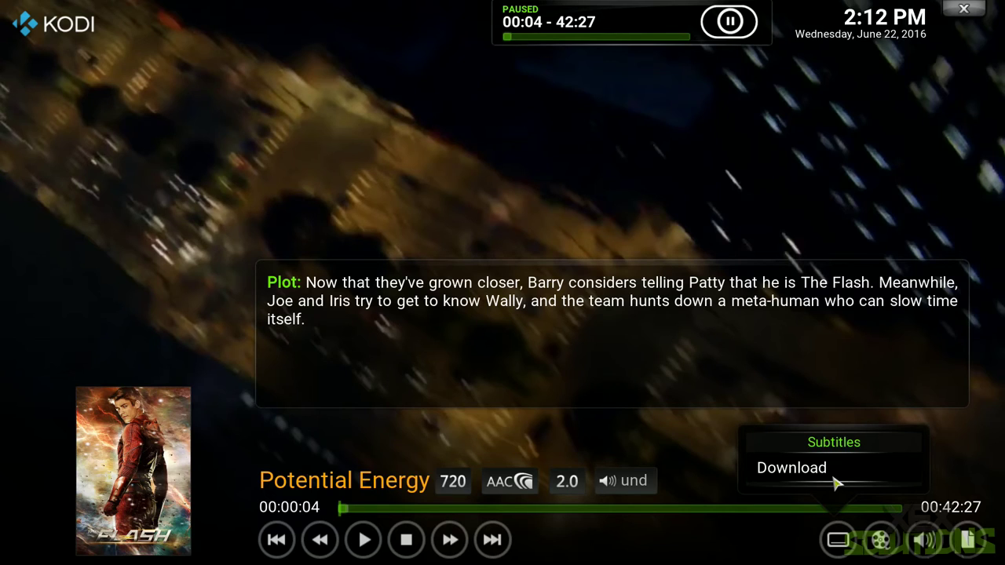
# Examine the paused episode's video settings and its audio and subtitle settings, closing each dialog without changes
pyautogui.press('Right')
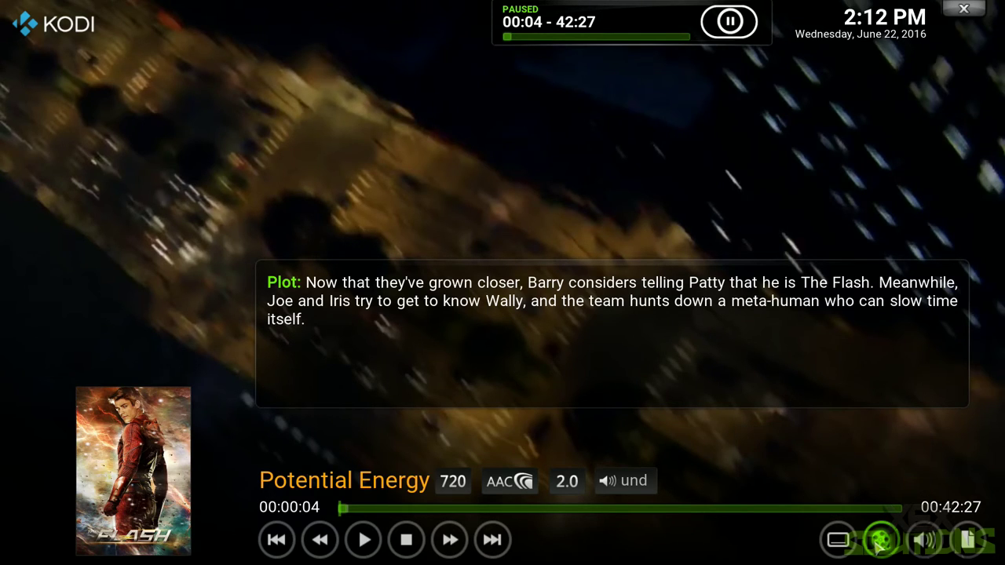
pyautogui.press('Right')
pyautogui.press('Left')
pyautogui.press('Return')
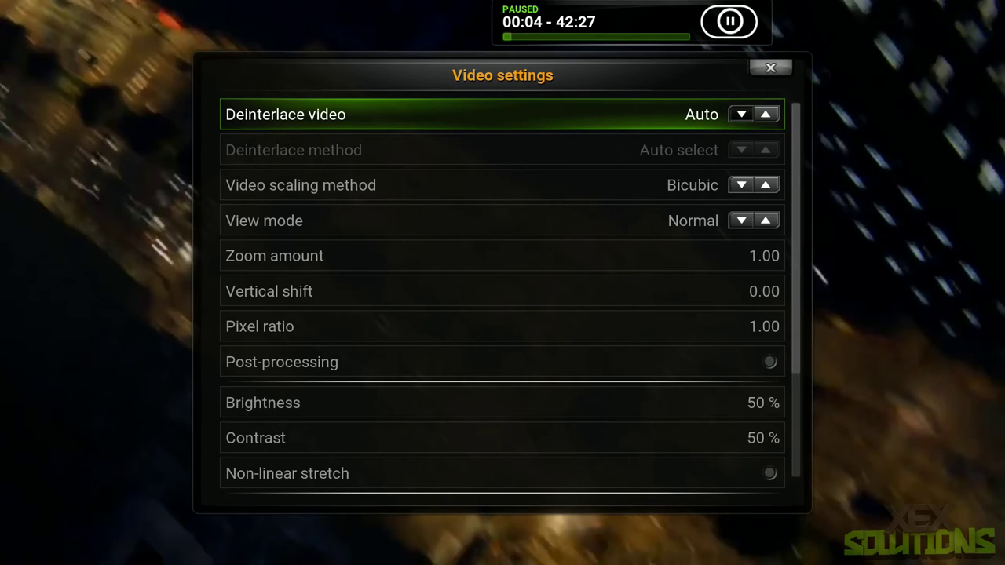
pyautogui.click(772, 68)
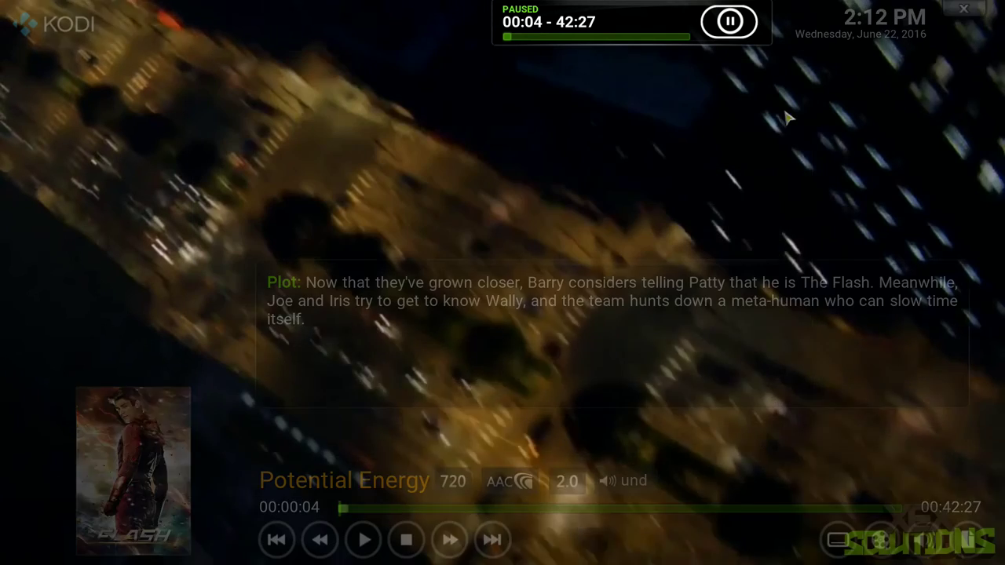
pyautogui.click(928, 545)
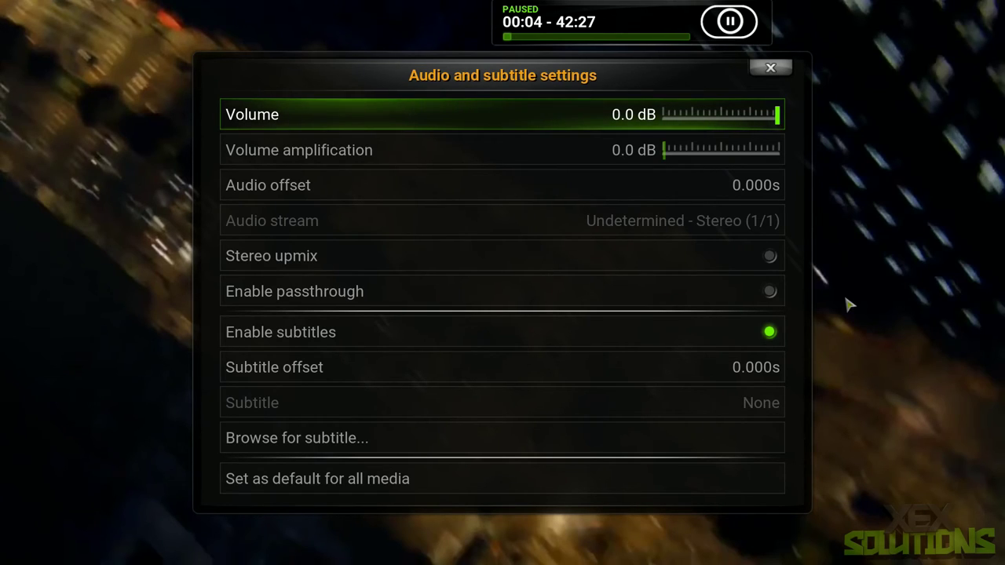
pyautogui.click(771, 68)
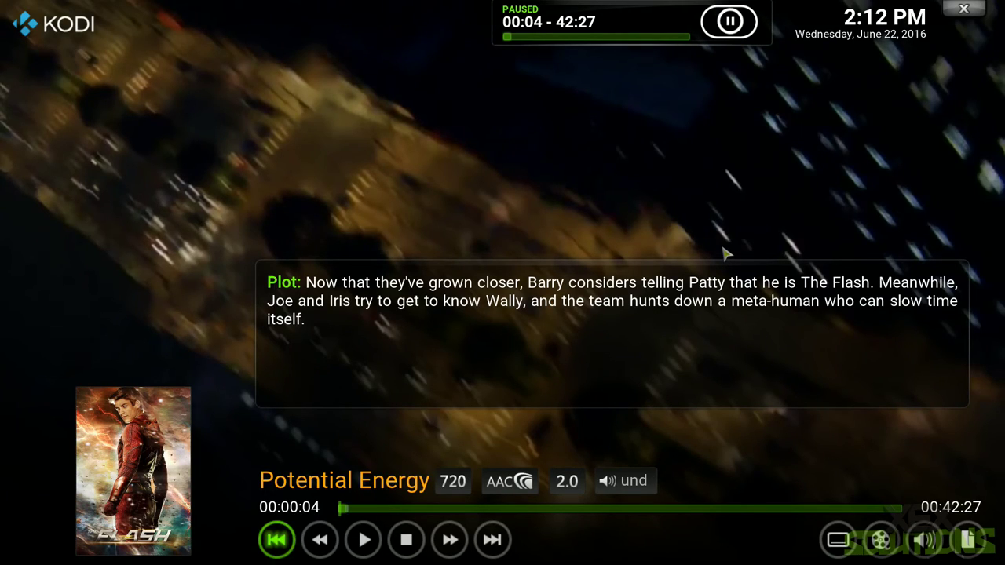
# Return to the home screen with the episode in the background, resume it briefly and pause it again
pyautogui.press('Escape')
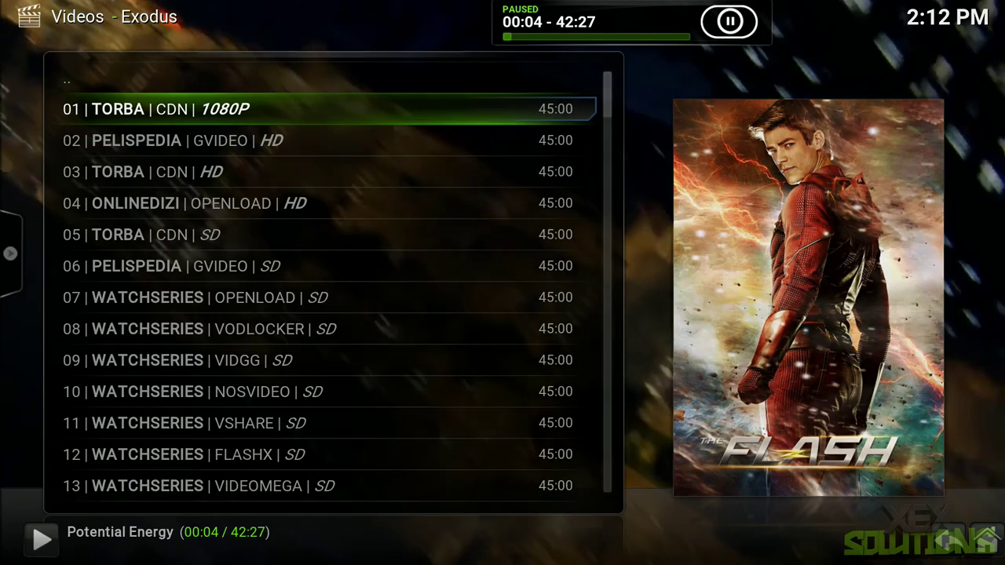
pyautogui.press('Escape')
pyautogui.press('space')
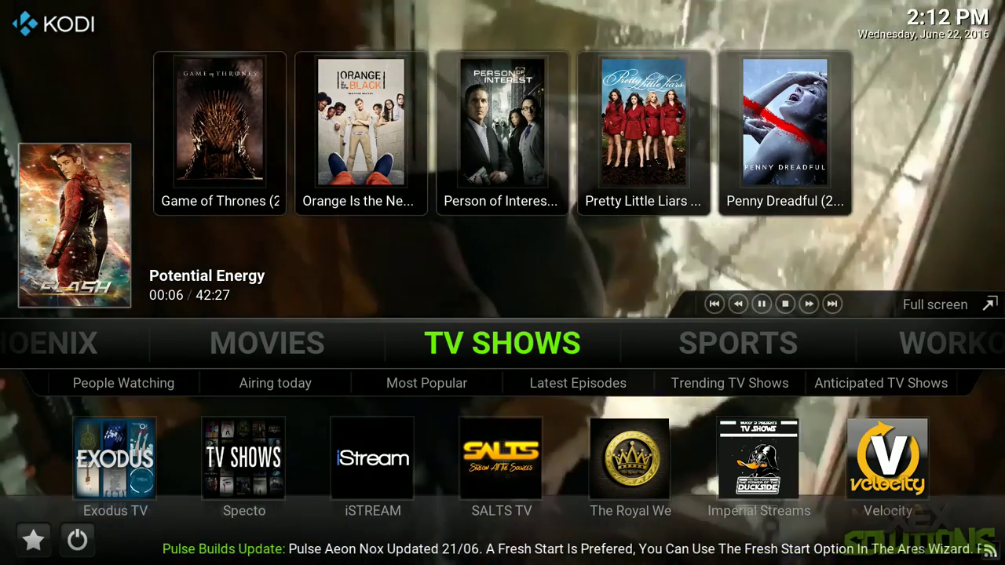
pyautogui.press('space')
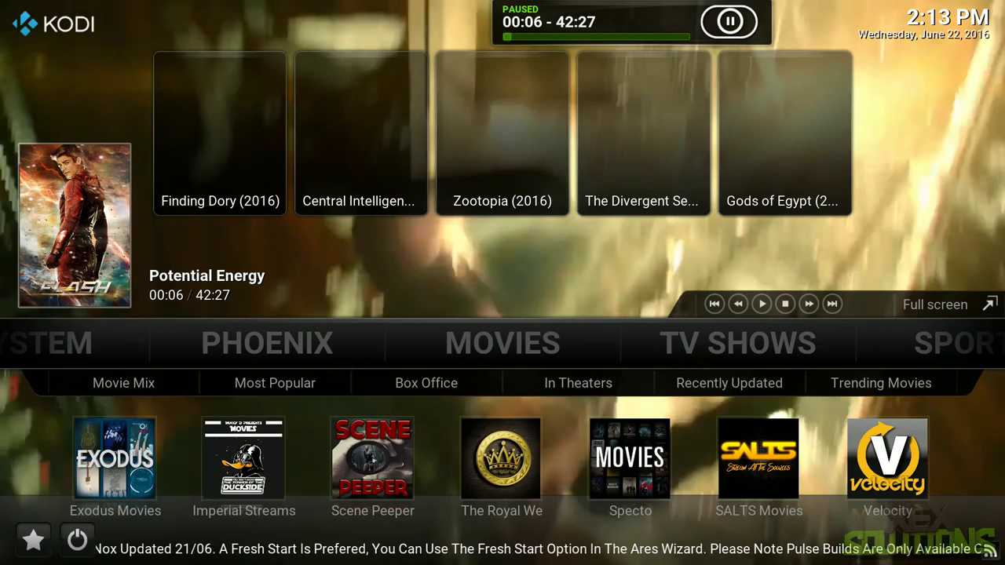
# Look through the favourites list and the general skin settings, and return to the home screen
pyautogui.click(39, 549)
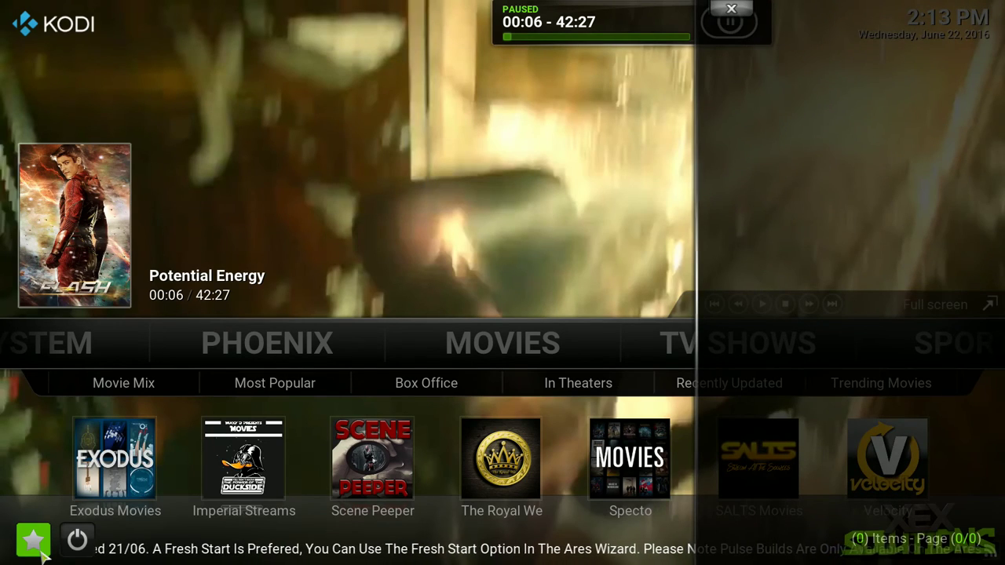
pyautogui.click(733, 9)
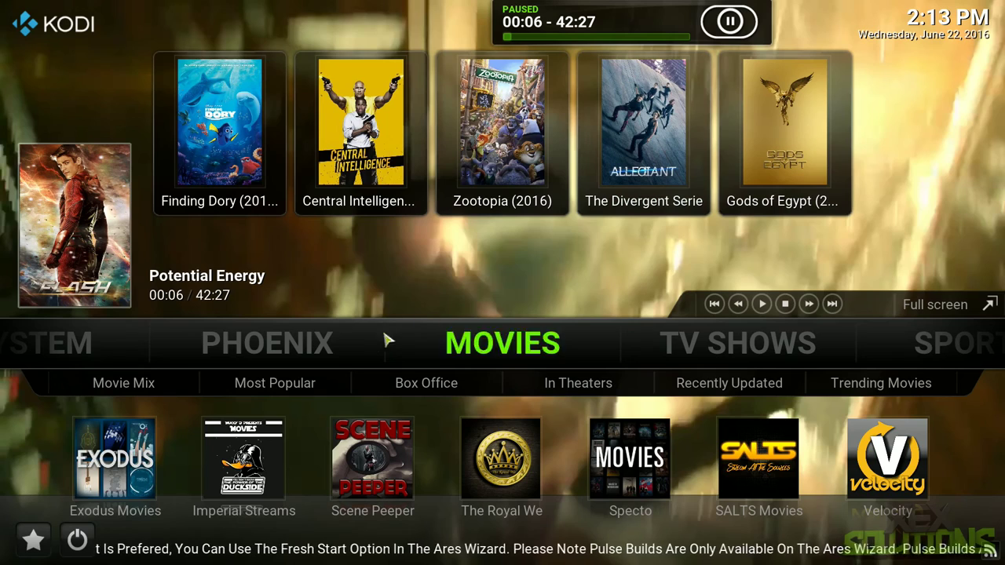
pyautogui.click(77, 540)
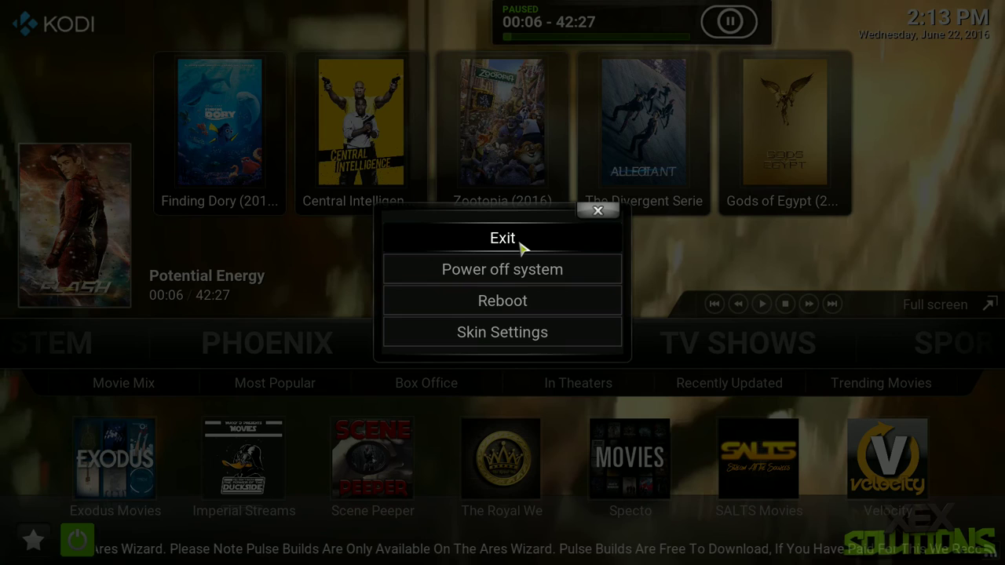
pyautogui.click(518, 332)
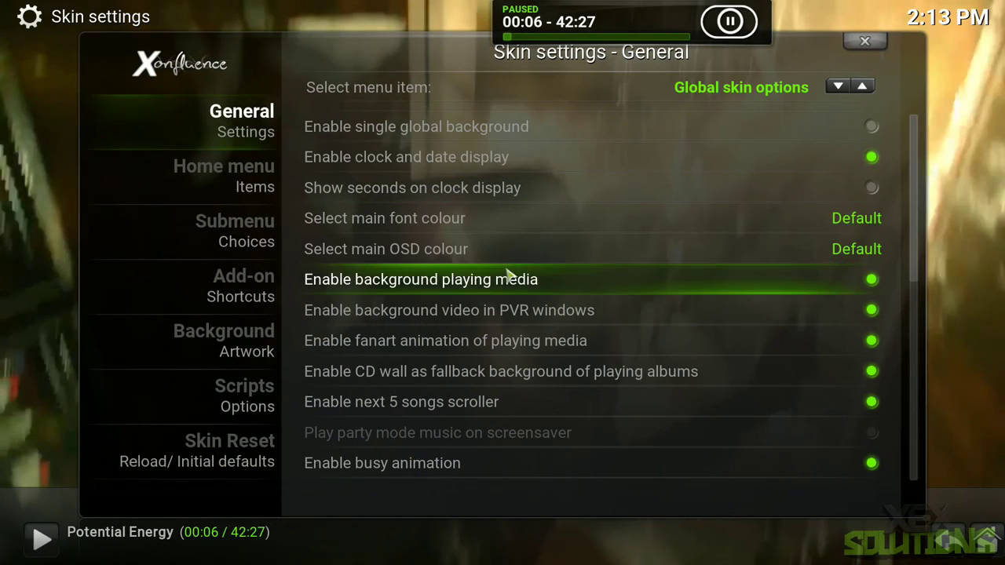
pyautogui.click(862, 43)
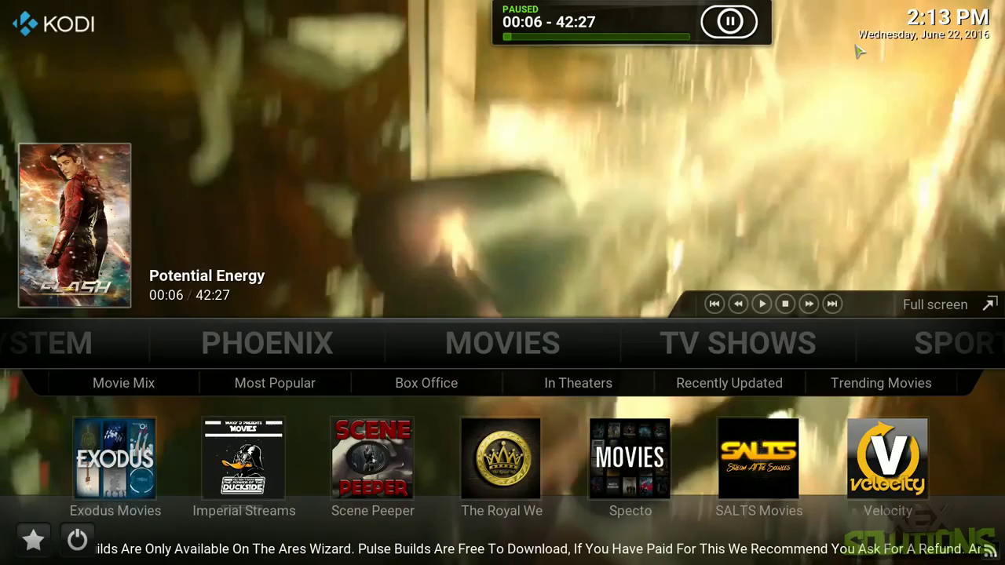